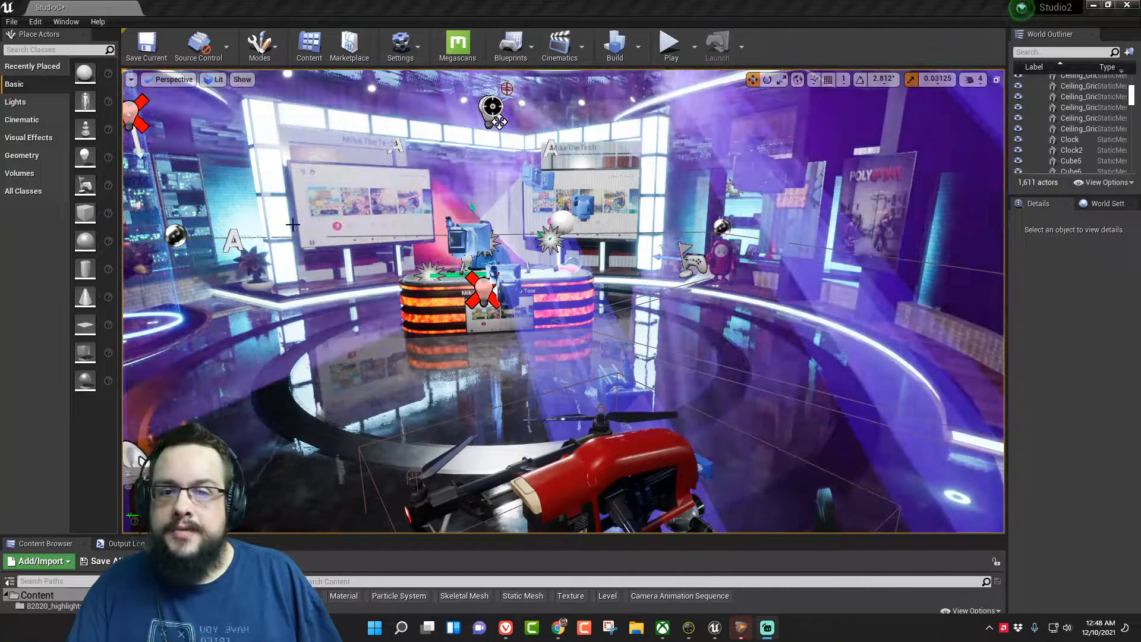
# - Survey the virtual studio set around the news desk and run a preview of the level, stopping it when done
pyautogui.moveTo(508, 278); pyautogui.dragTo(480, 279, button='right')
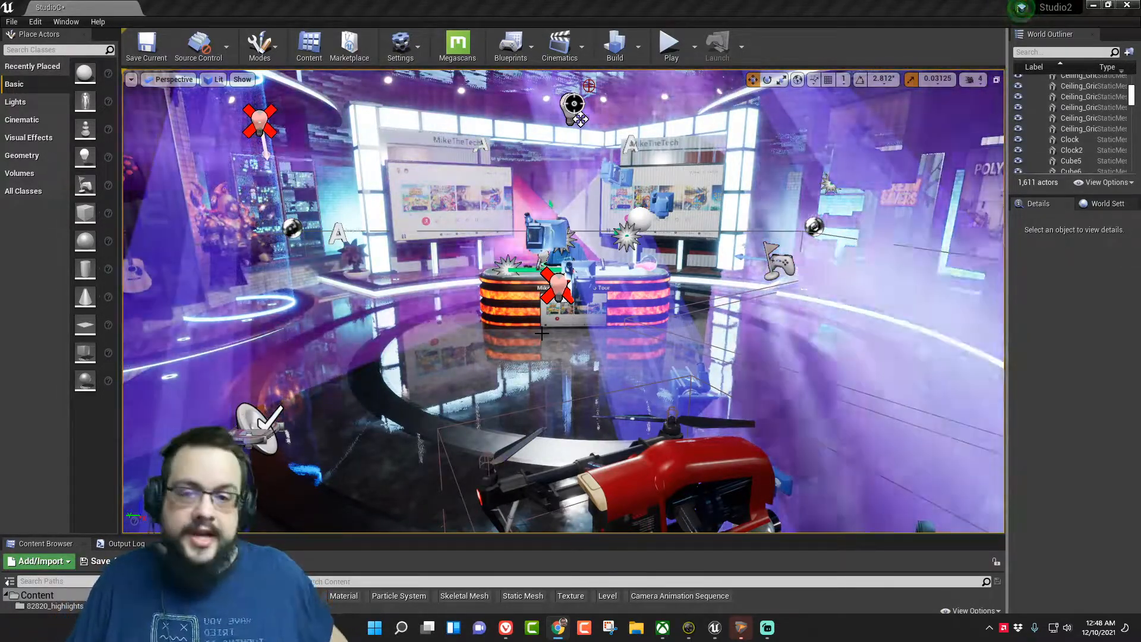
pyautogui.moveTo(513, 334); pyautogui.dragTo(408, 308, button='right')
pyautogui.press('w')
pyautogui.press('w')
pyautogui.press('d')
pyautogui.press('s')
pyautogui.press('s')
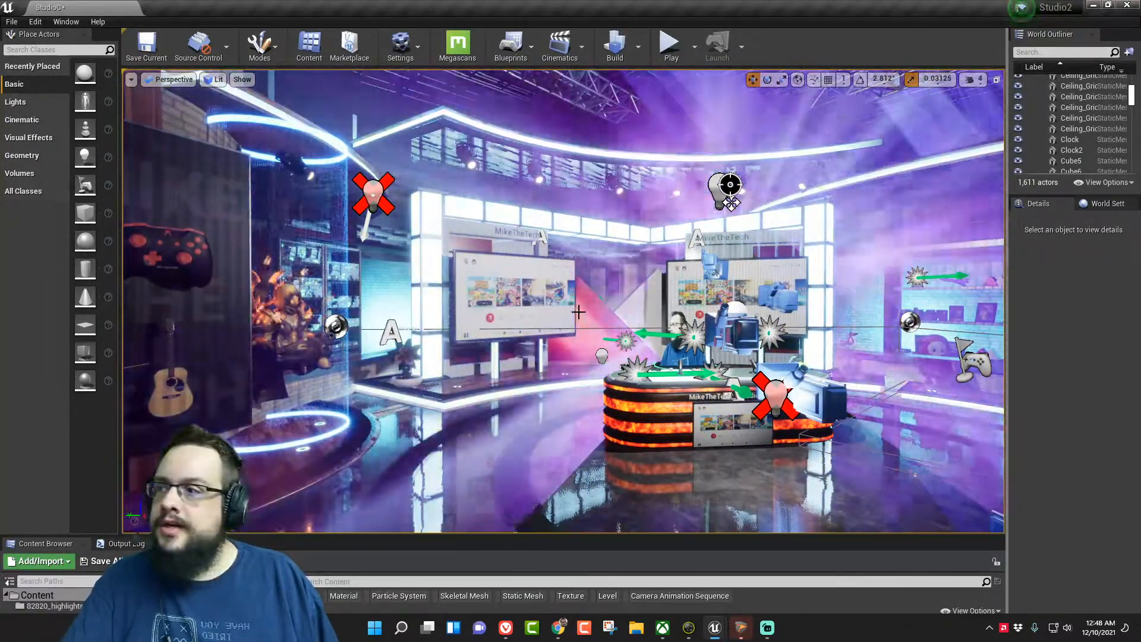
pyautogui.click(681, 59)
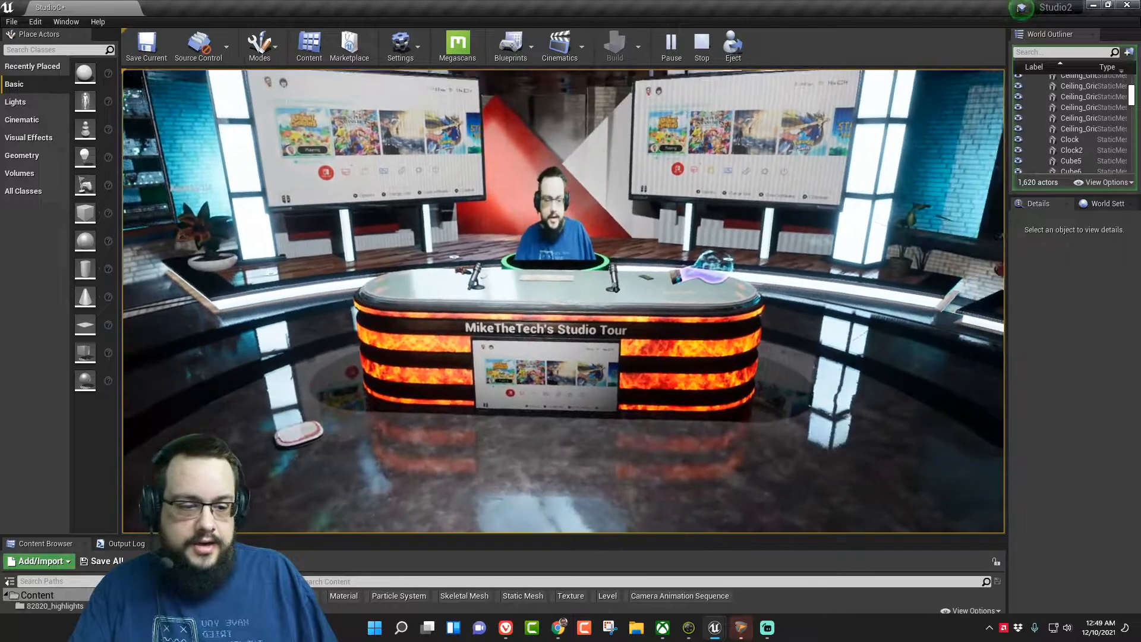
pyautogui.press('Escape')
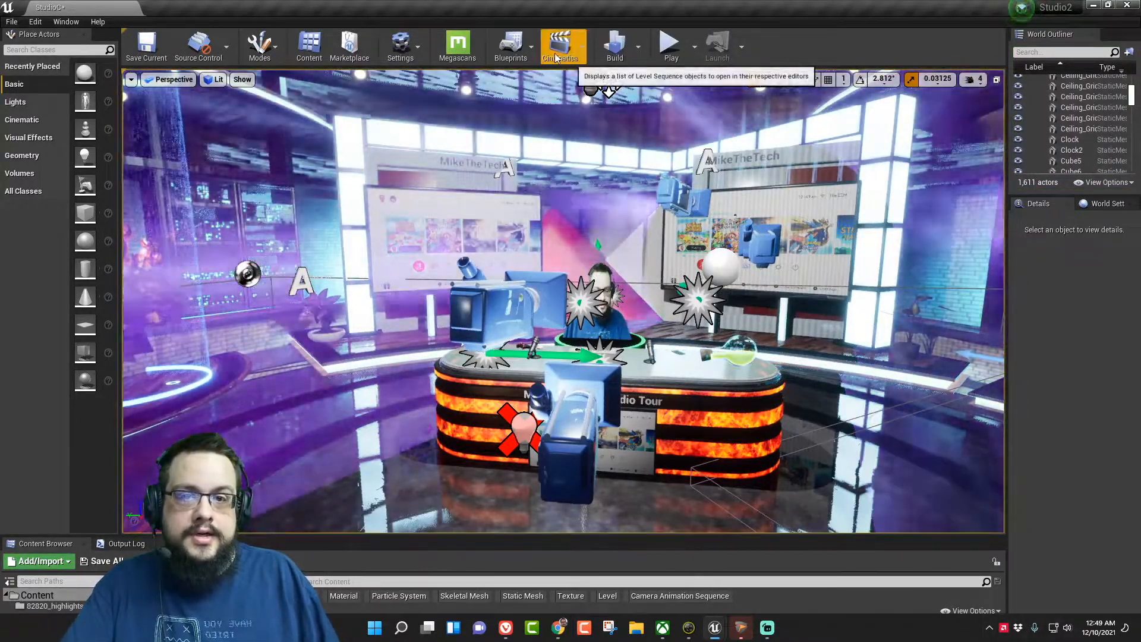
# - Open the Level Blueprint and examine its event graph groups, including the Nintendo Switch Toggle nodes, then put the window away
pyautogui.click(528, 52)
pyautogui.click(561, 134)
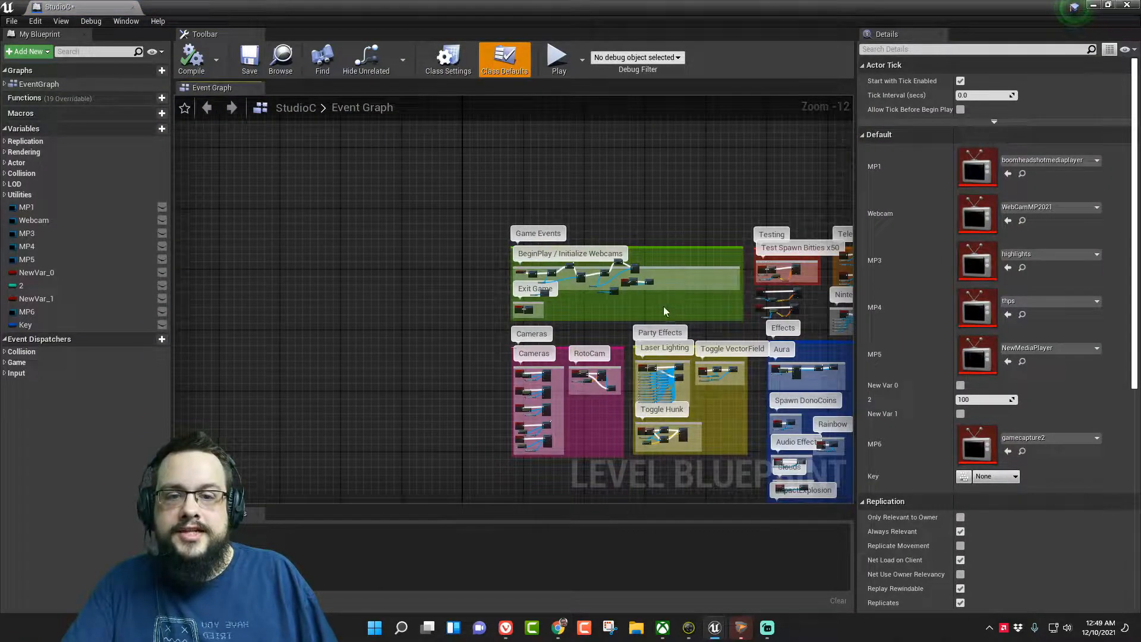
pyautogui.moveTo(702, 318); pyautogui.dragTo(483, 228, button='right')
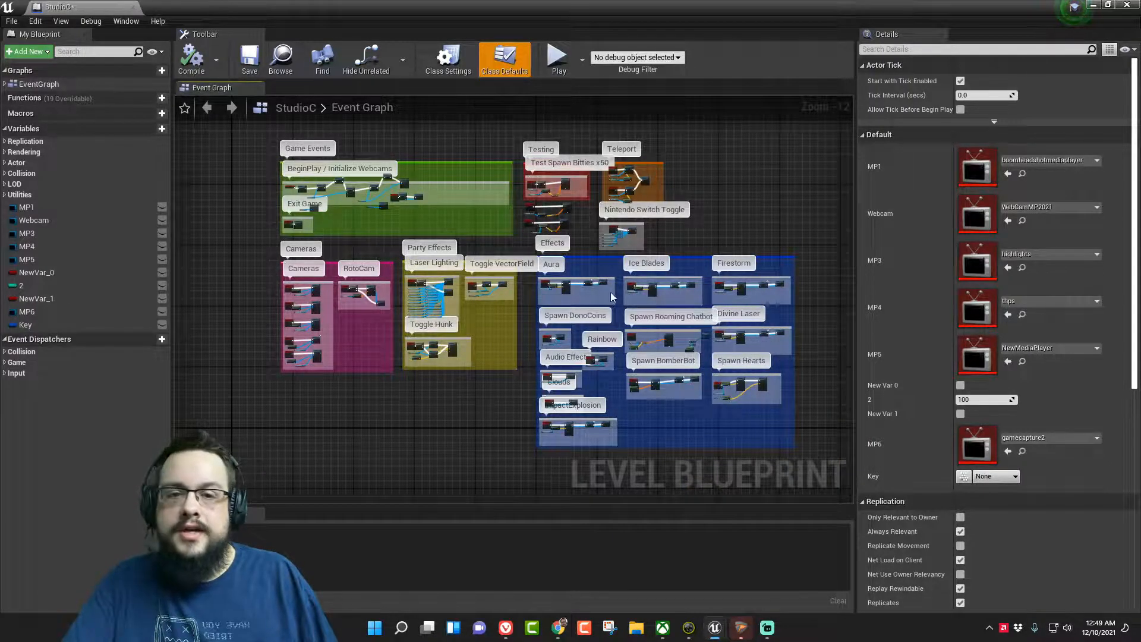
pyautogui.scroll(9, 622, 231)
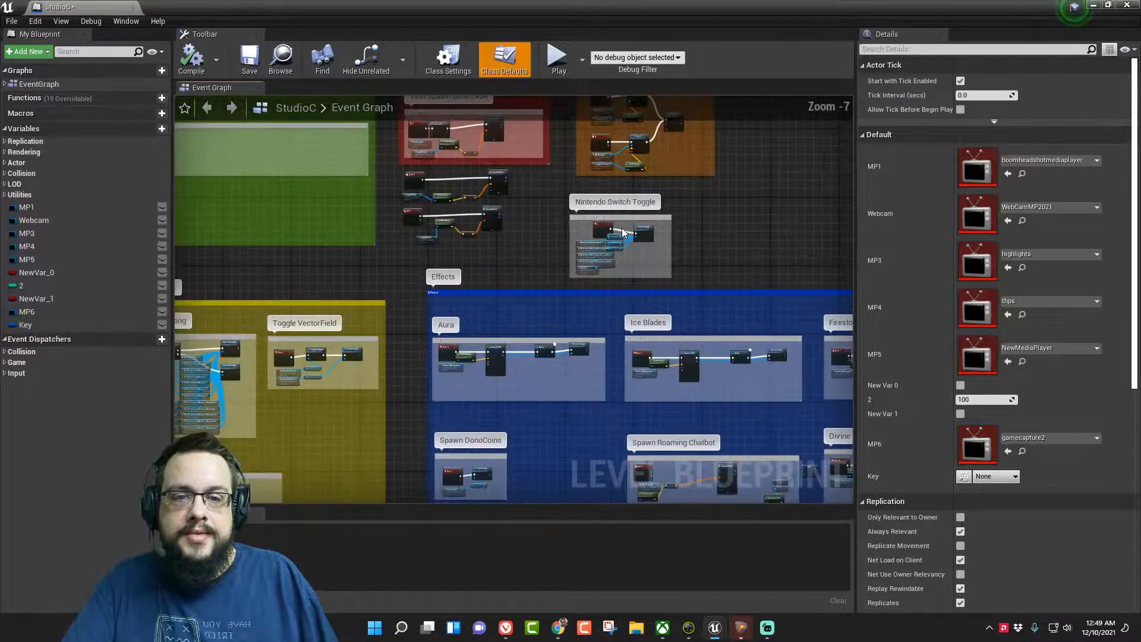
pyautogui.click(1094, 6)
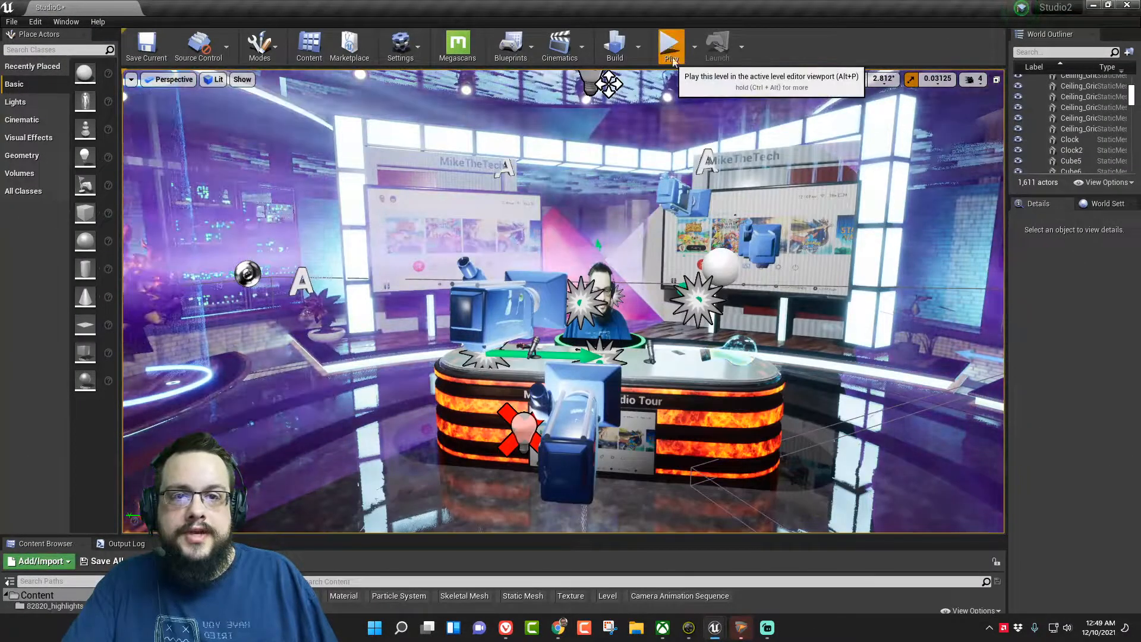
# - Run the level preview and fly the drone up to the large wall screens behind the desk to inspect them
pyautogui.hotkey('alt', 'p')
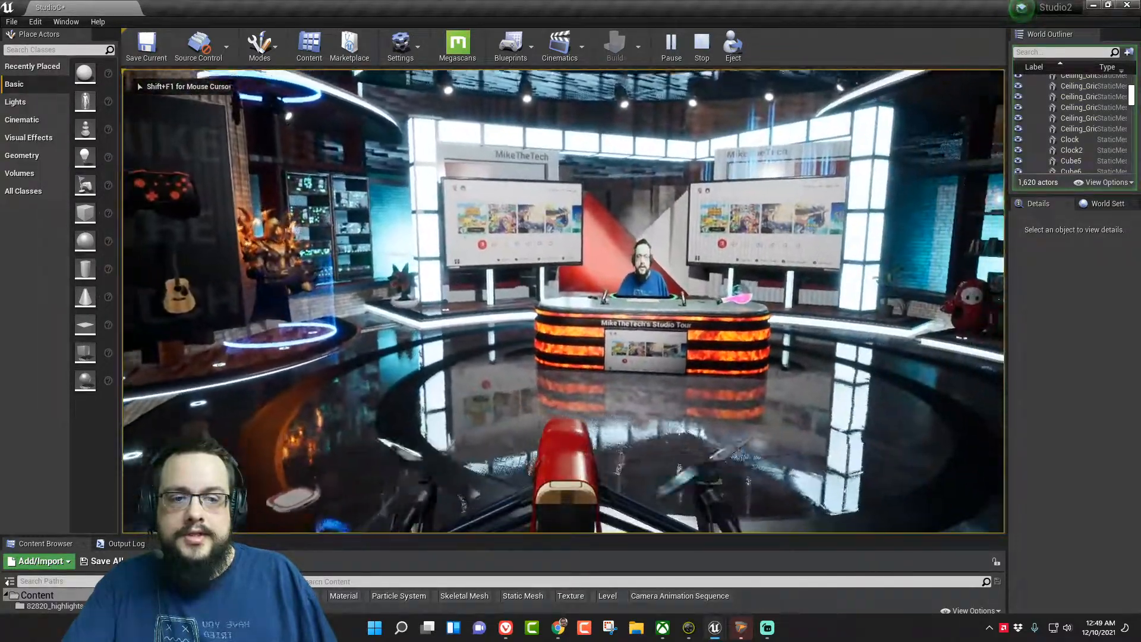
pyautogui.press('w')
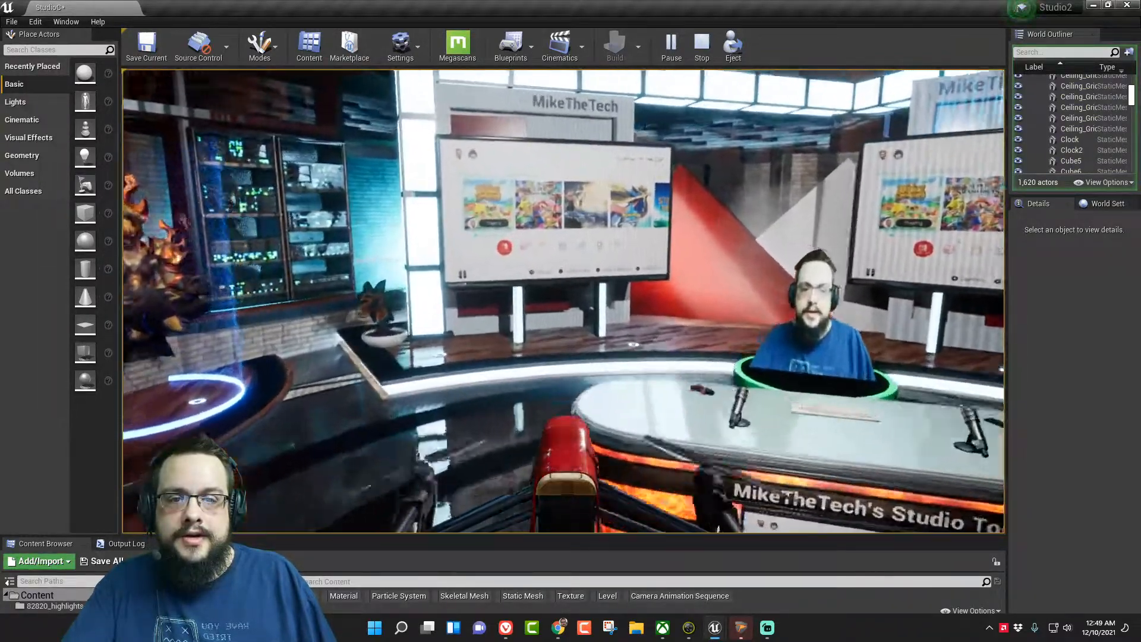
pyautogui.press('w')
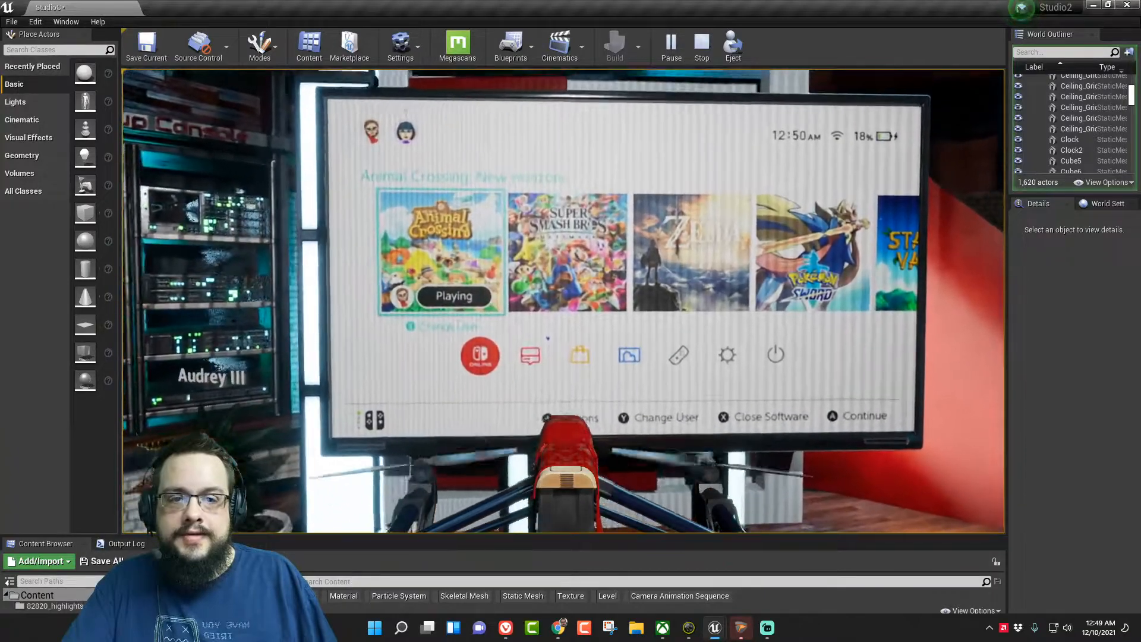
pyautogui.press('s')
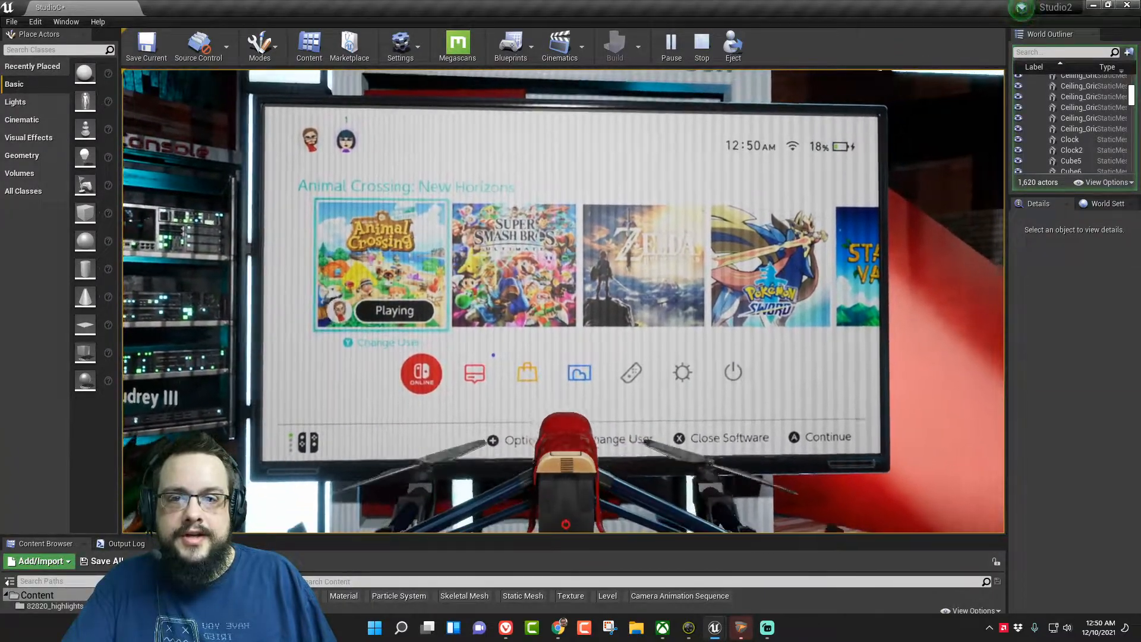
pyautogui.press('d')
pyautogui.press('w')
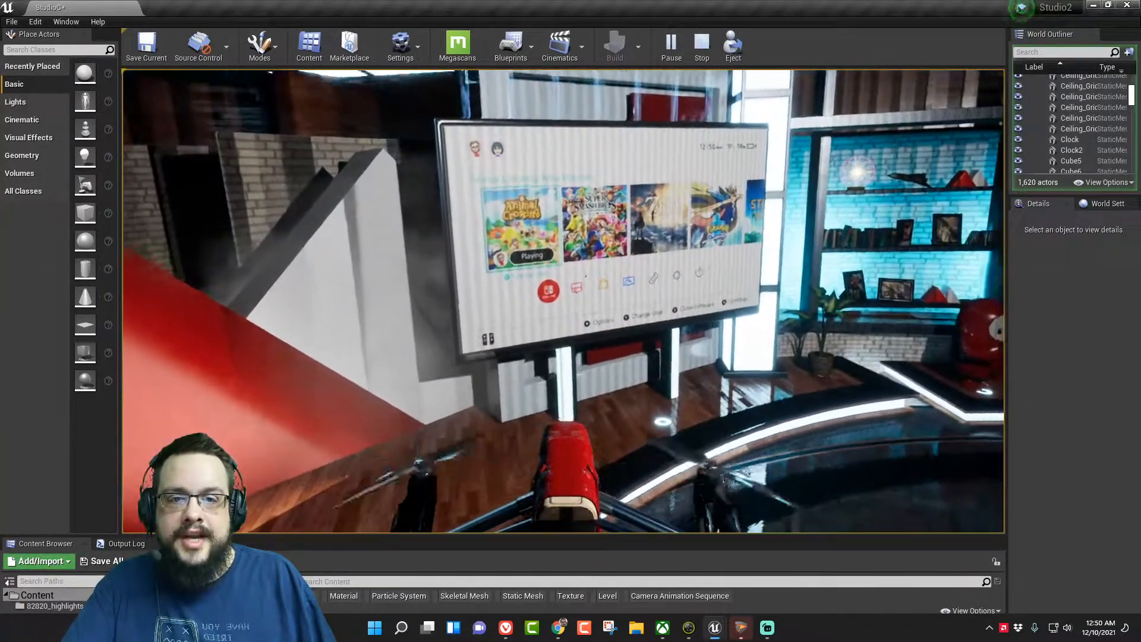
pyautogui.press('w')
pyautogui.press('a')
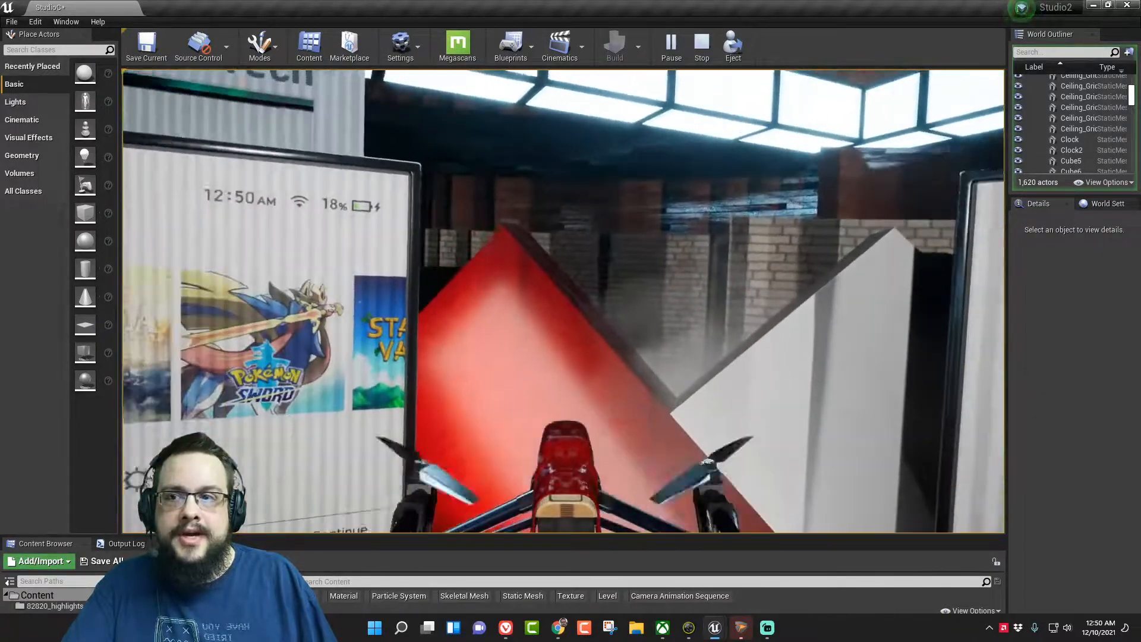
pyautogui.press('s')
pyautogui.press('a')
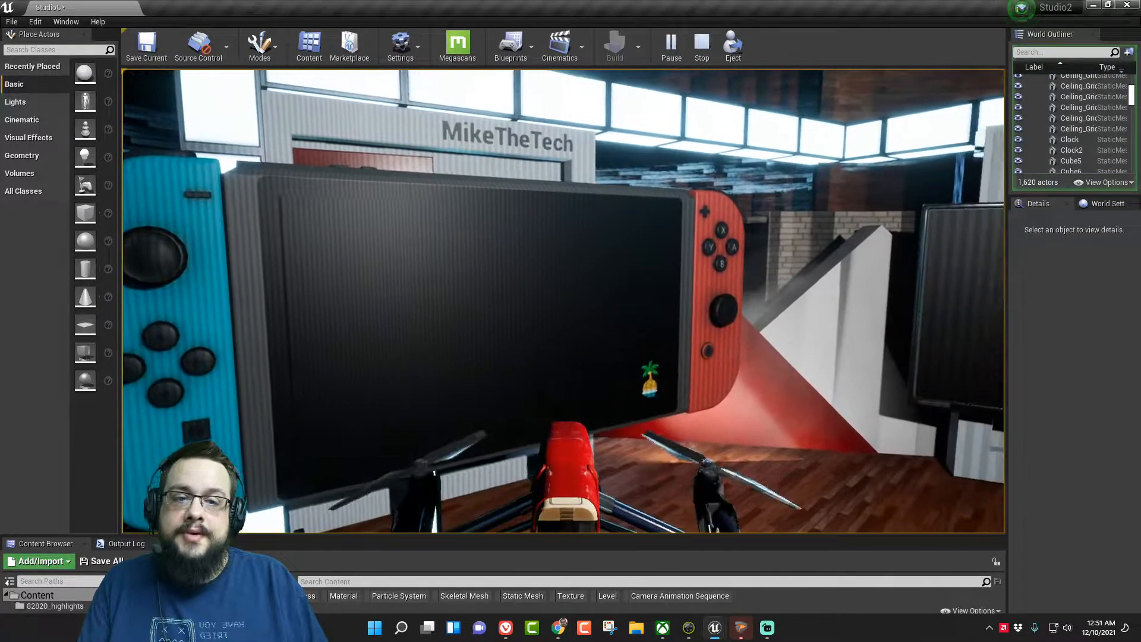
# - Fly the drone back from the Switch screen to view the desk and the globe stage, and stop the preview
pyautogui.press('s')
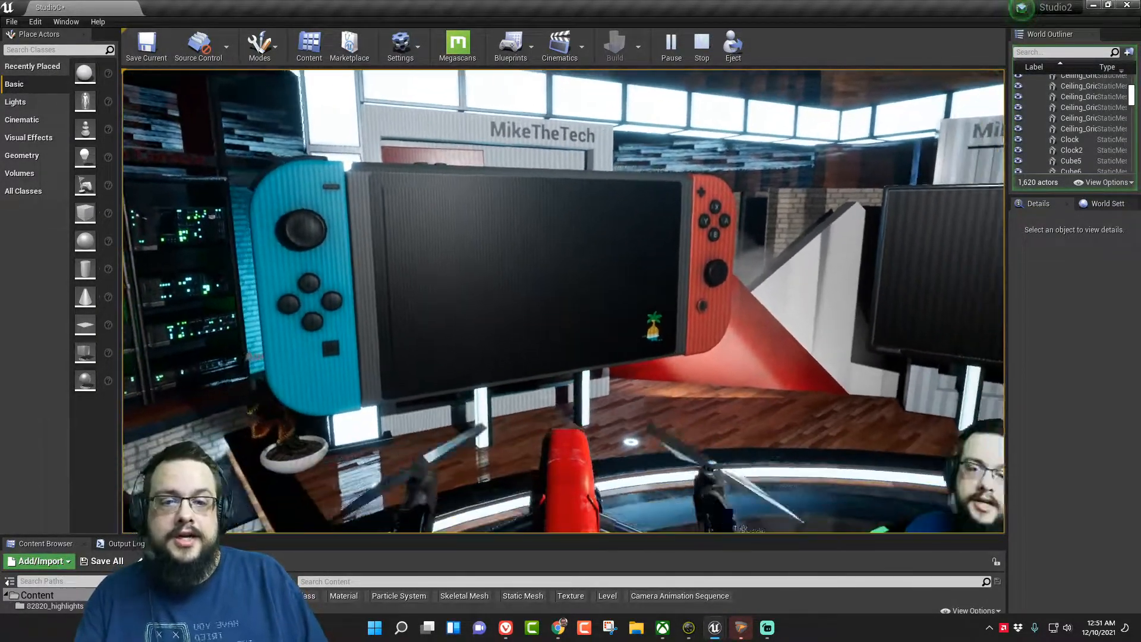
pyautogui.press('s')
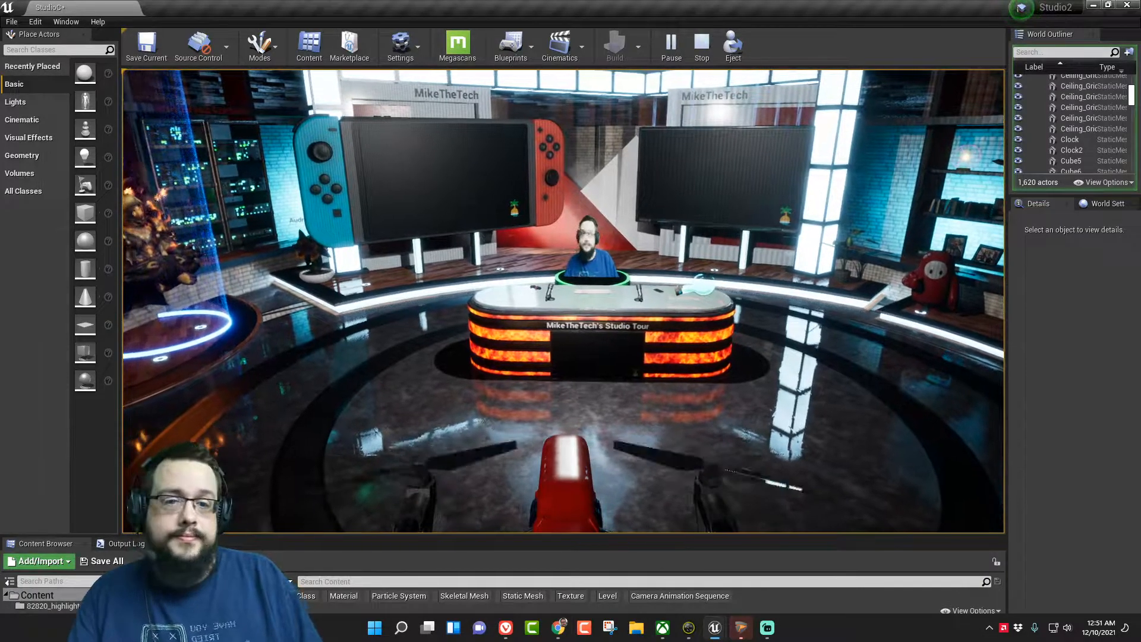
pyautogui.press('w')
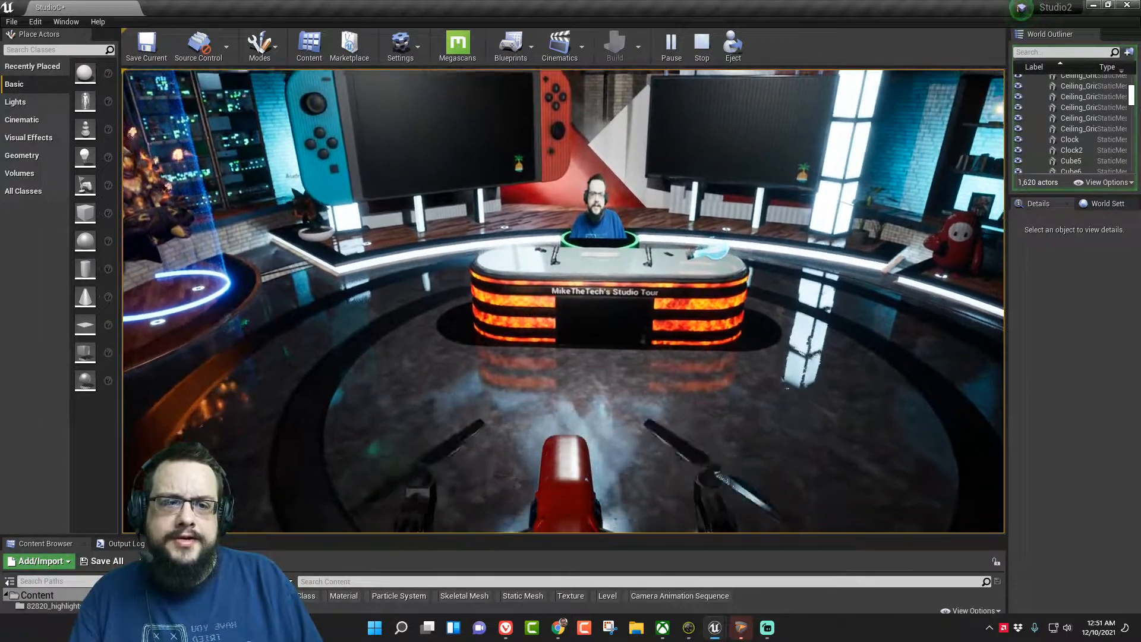
pyautogui.press('d')
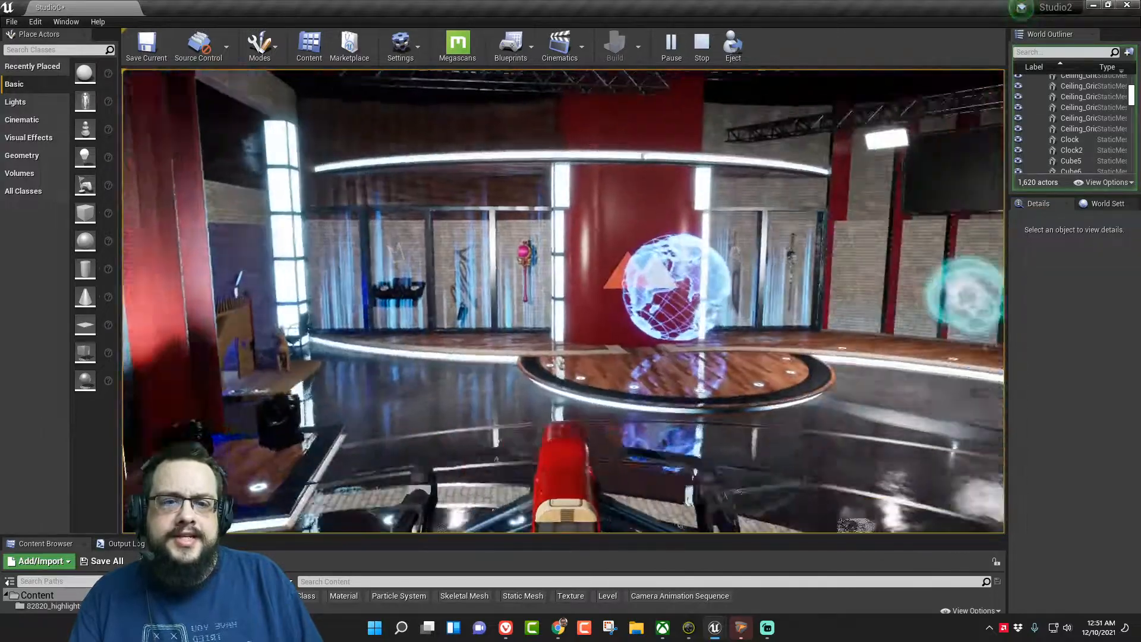
pyautogui.press('w')
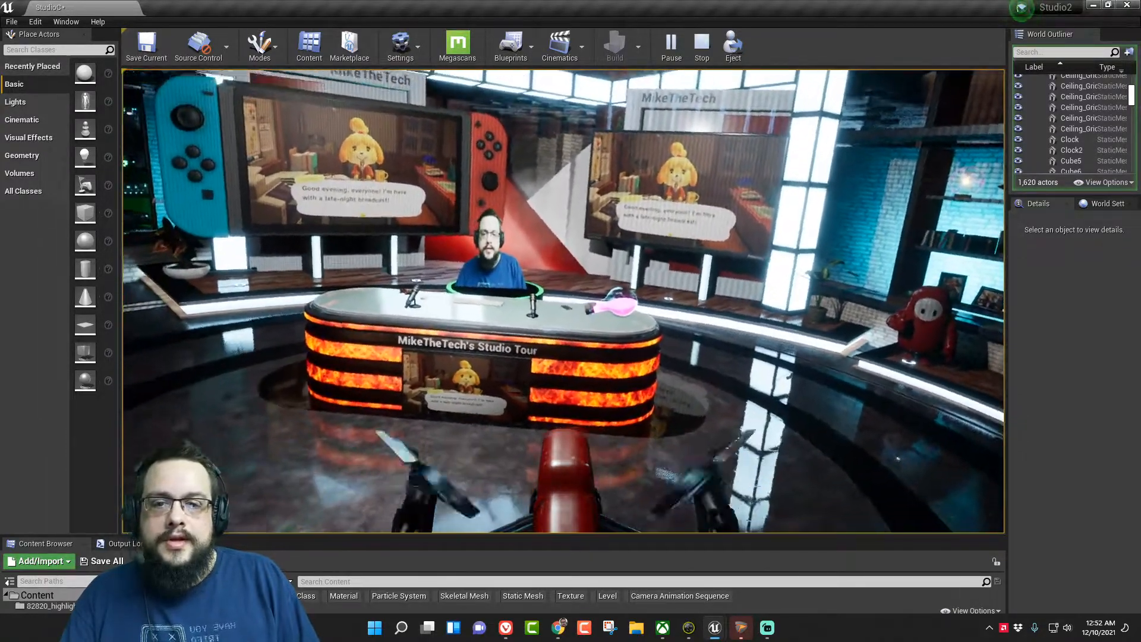
pyautogui.press('Escape')
# - Select the webcam plane behind the news desk and open its material, NewMediaTexture_Mat, for editing
pyautogui.press('w')
pyautogui.moveTo(563, 300); pyautogui.dragTo(572, 349, button='right')
pyautogui.press('s')
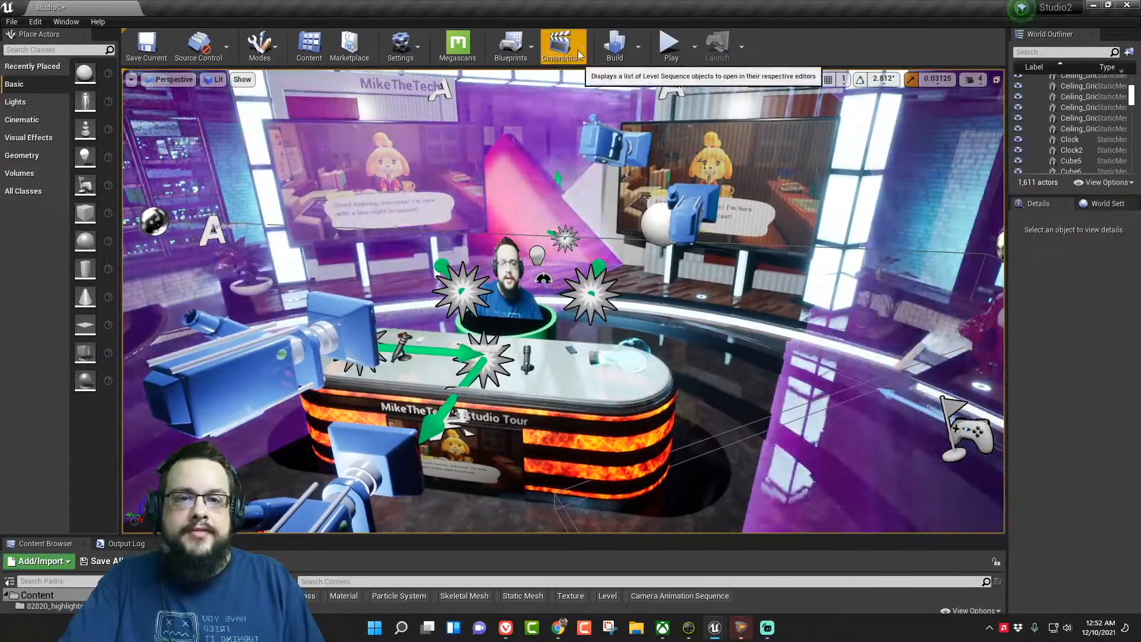
pyautogui.click(516, 260)
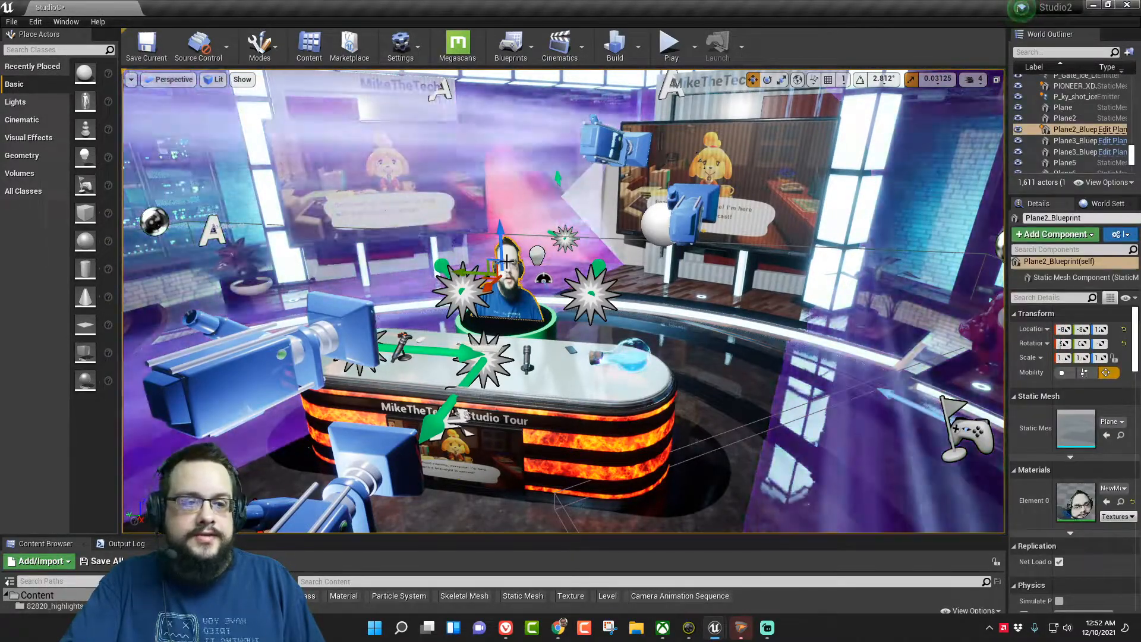
pyautogui.doubleClick(1078, 499)
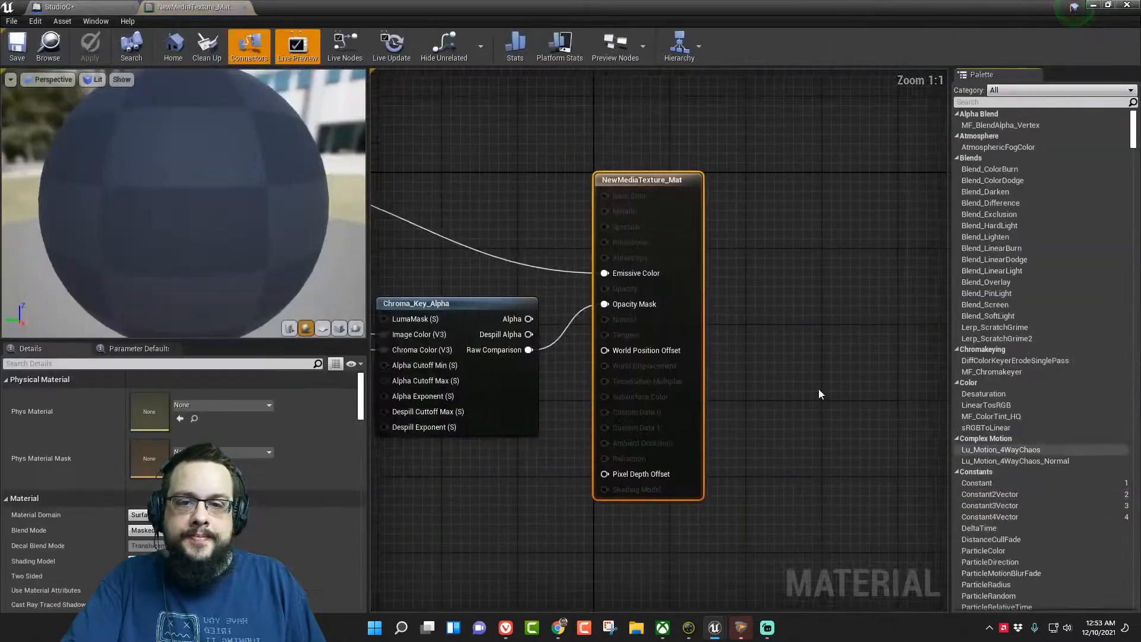
# - Examine the webcam material's chroma key network, shifting the Chroma_Key_Alpha node and the material output node slightly upward
pyautogui.scroll(-2, 750, 349)
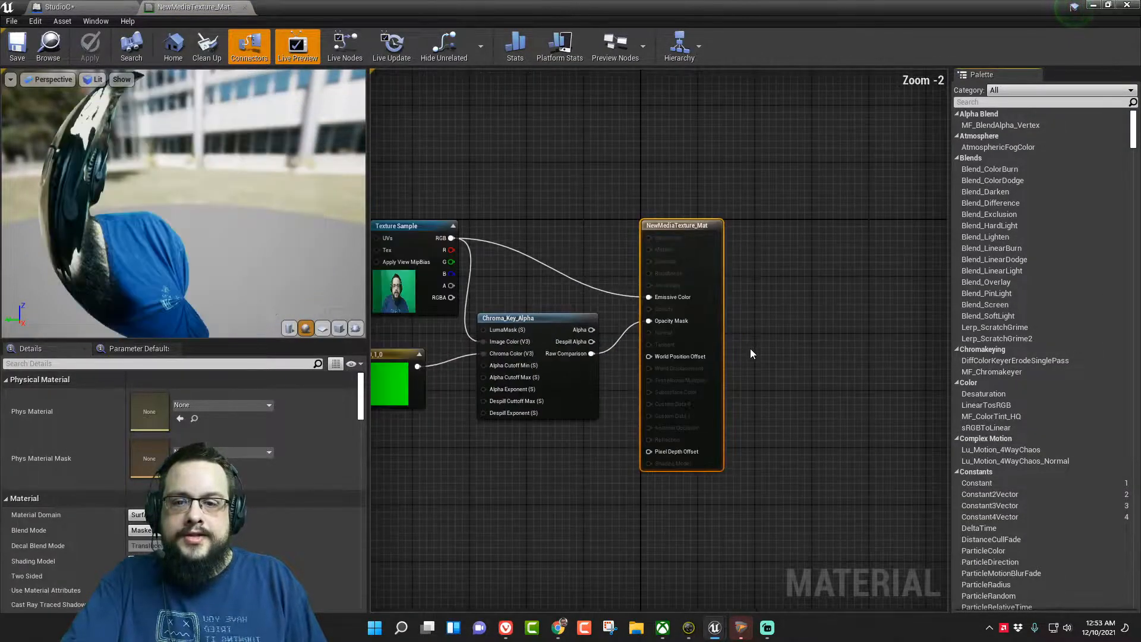
pyautogui.moveTo(619, 287); pyautogui.dragTo(669, 258, button='right')
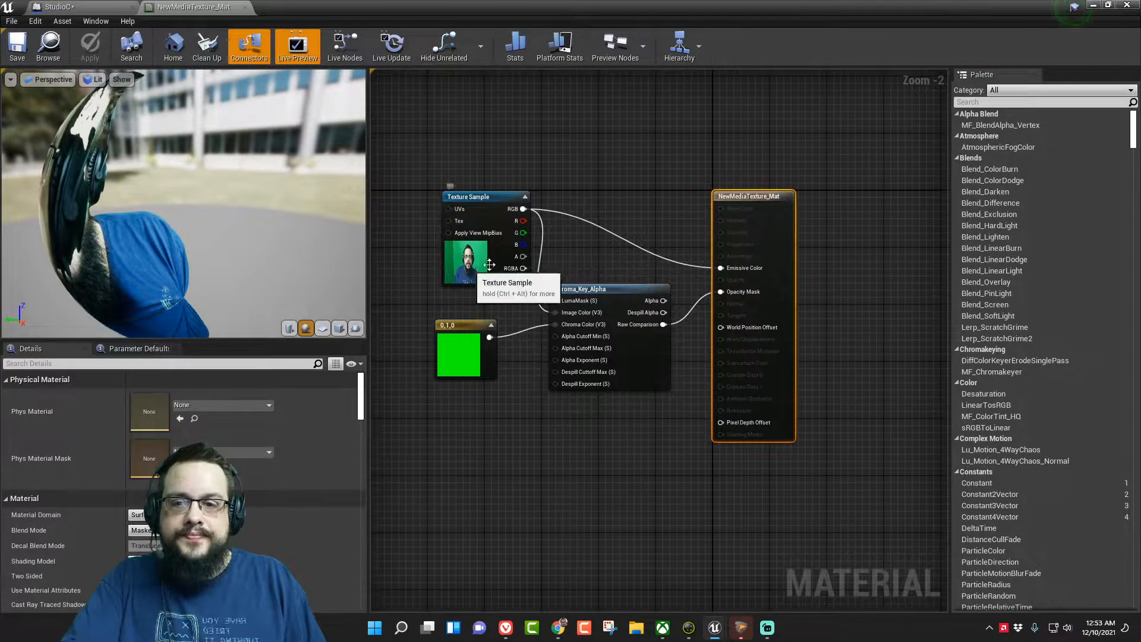
pyautogui.click(465, 280)
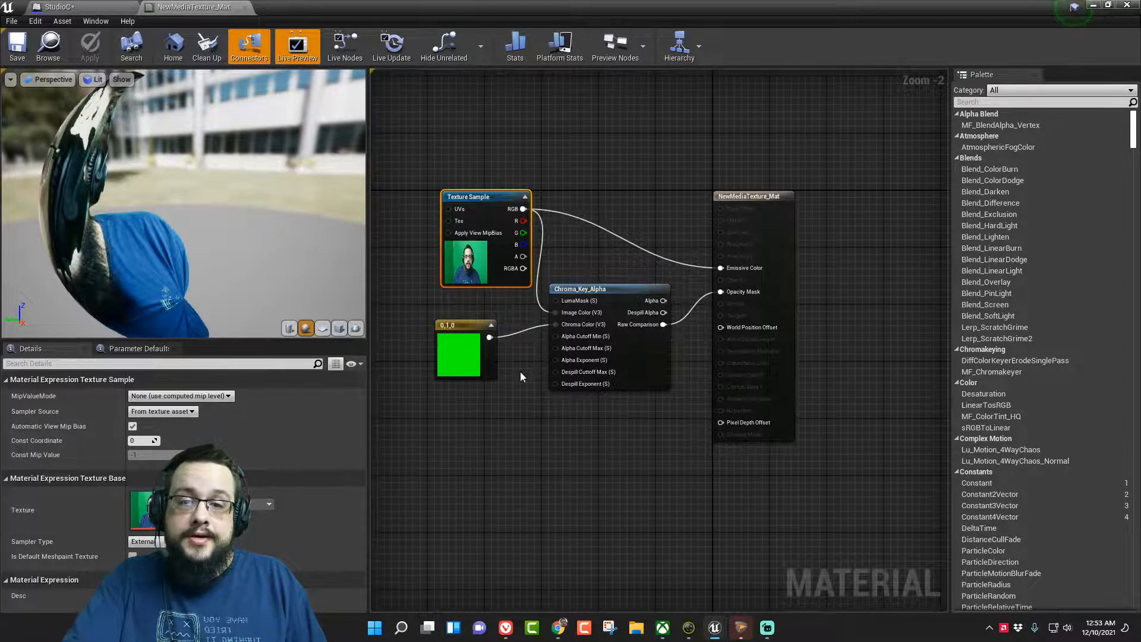
pyautogui.scroll(2, 523, 387)
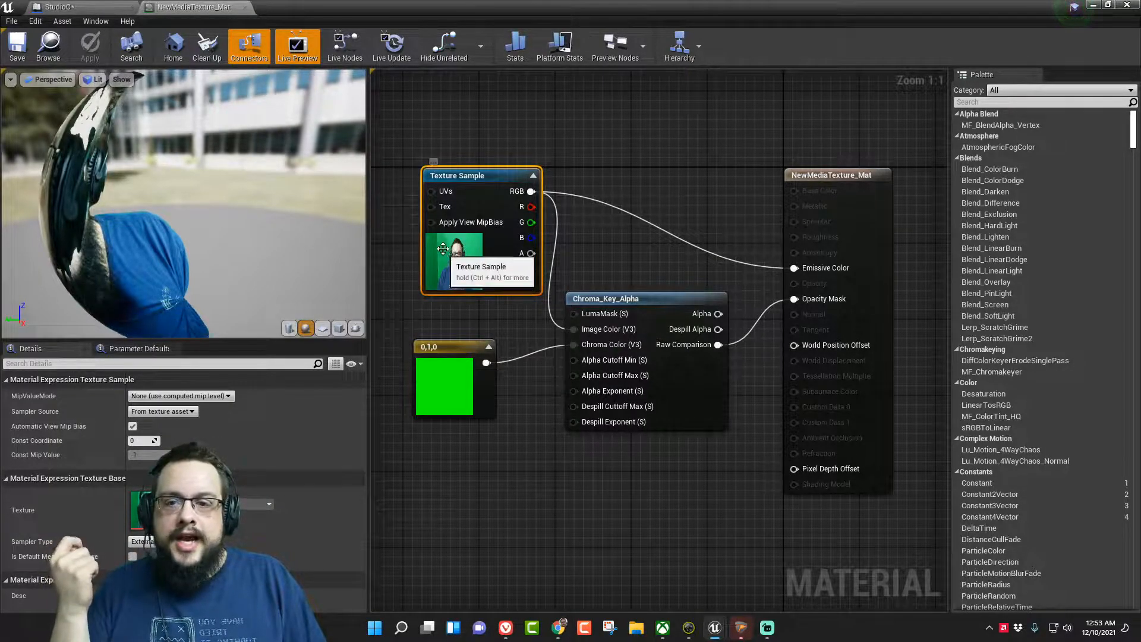
pyautogui.click(659, 303)
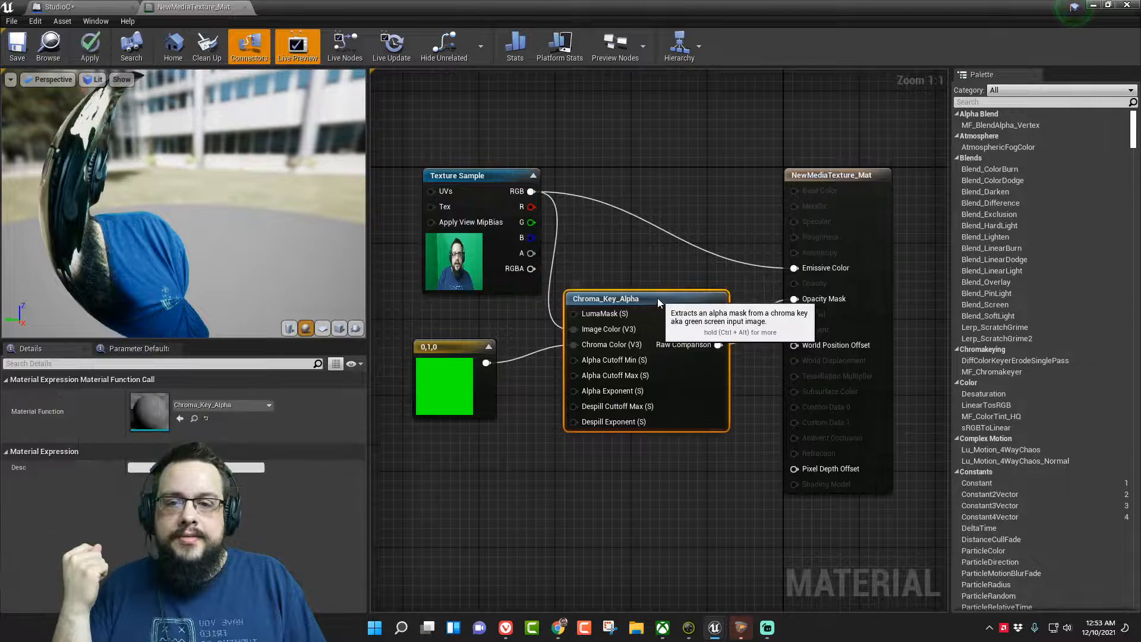
pyautogui.moveTo(658, 303); pyautogui.dragTo(668, 294)
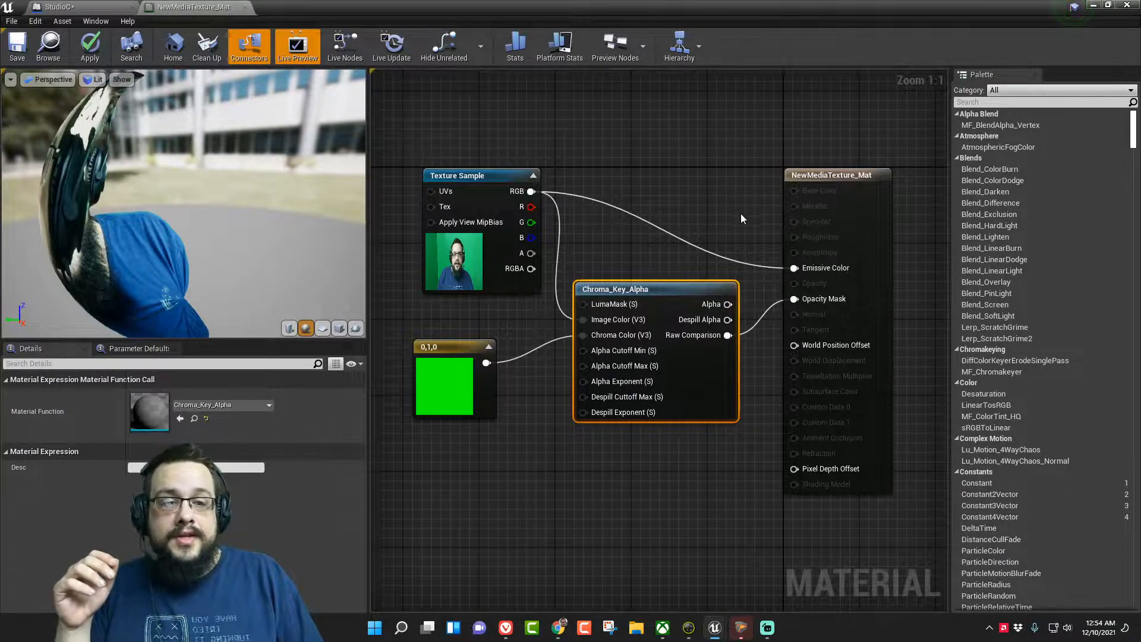
pyautogui.moveTo(812, 180)
pyautogui.mouseDown()
pyautogui.moveTo(824, 134)
pyautogui.moveTo(812, 163)
pyautogui.mouseUp()
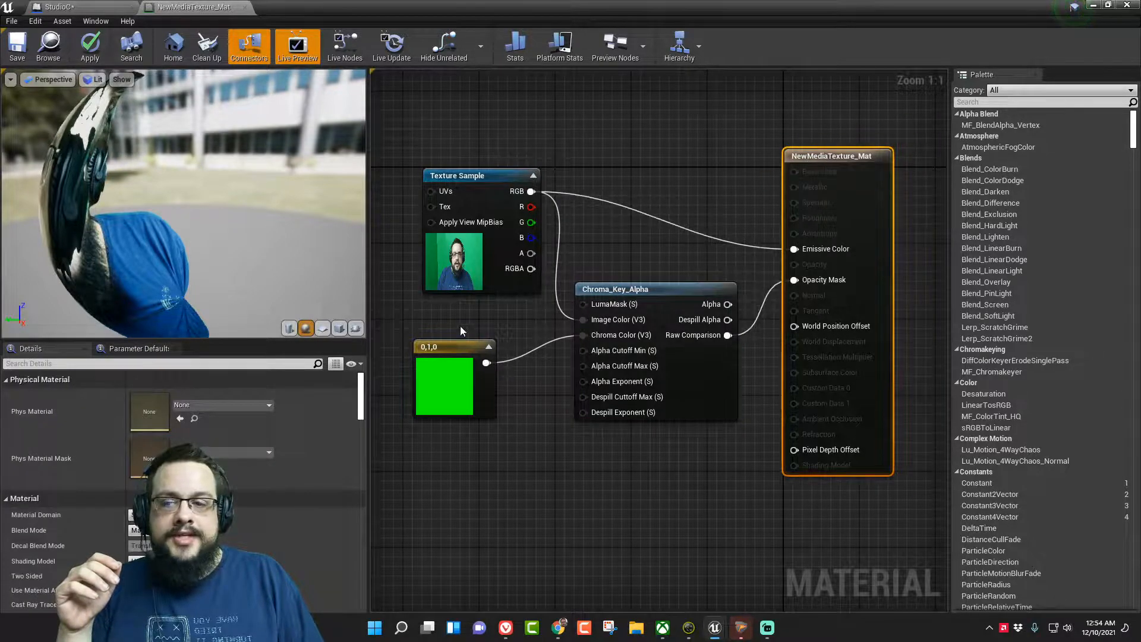
# - Open the Texture Sample node's WebCamTexture2021 media texture and its assigned WebCamMP2021 media player
pyautogui.click(467, 247)
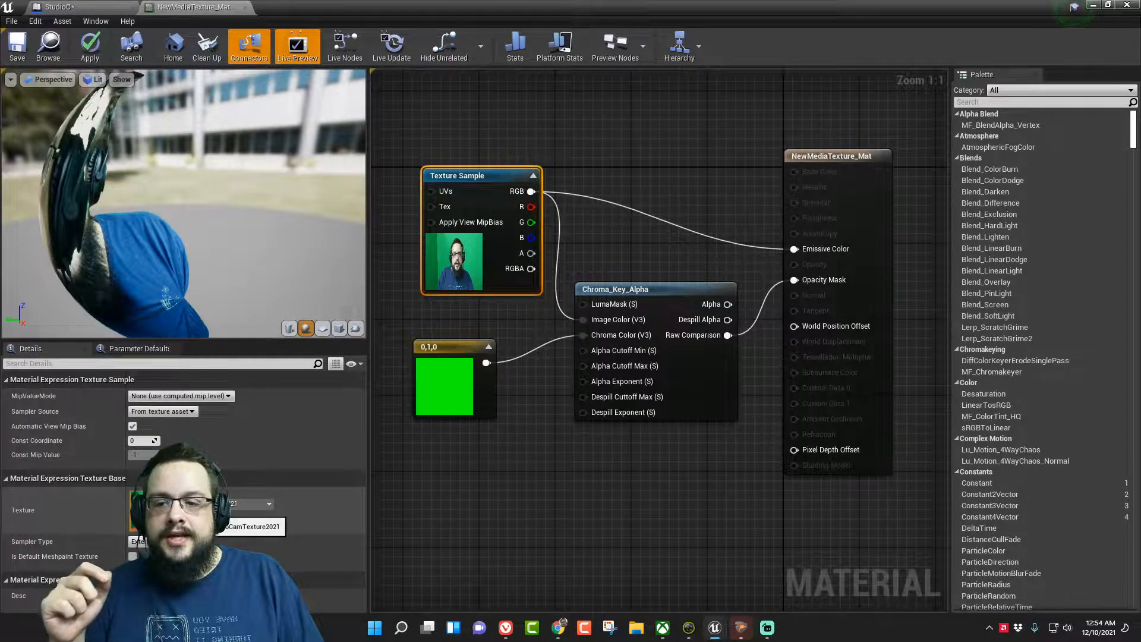
pyautogui.doubleClick(149, 511)
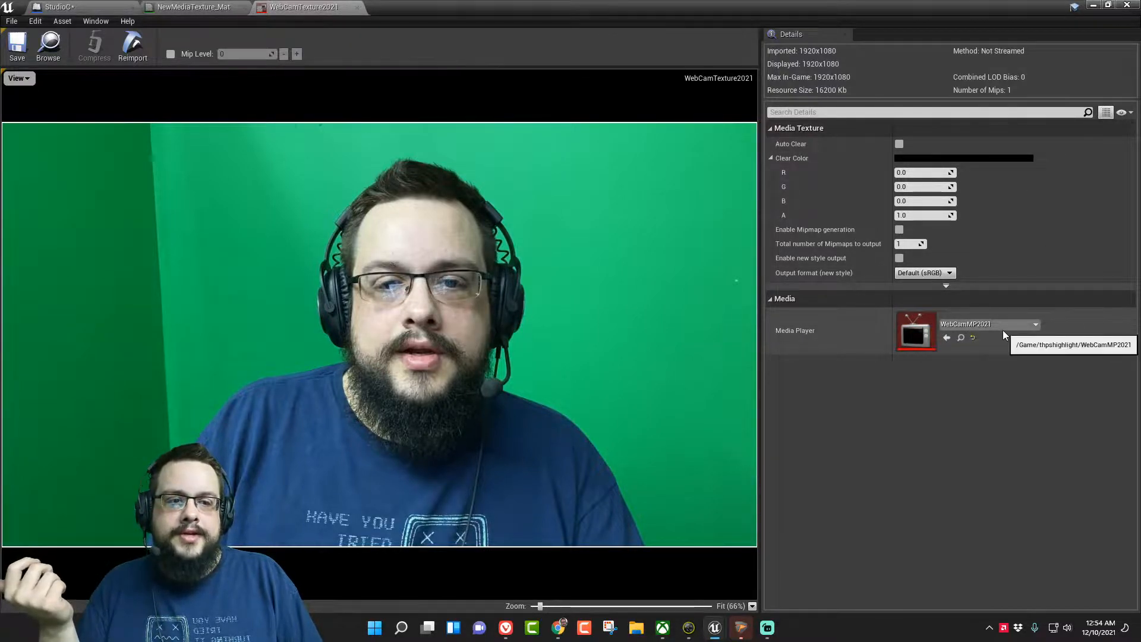
pyautogui.doubleClick(914, 337)
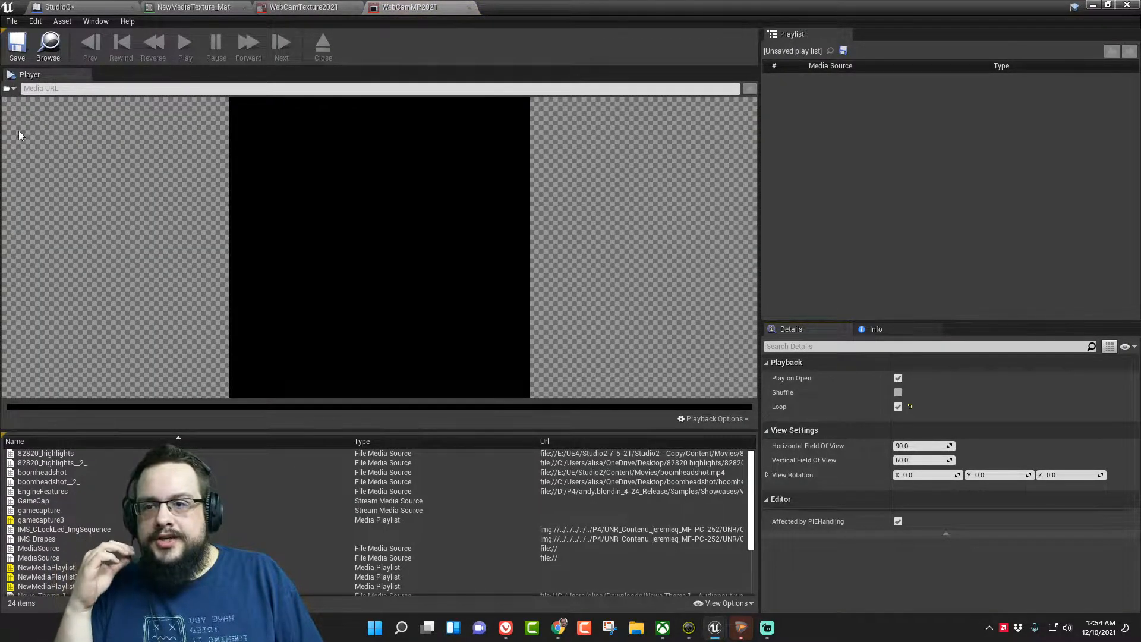
# - Load the SnapCam2021PL media playlist into the media player to play the live webcam feed
pyautogui.scroll(-3, 51, 498)
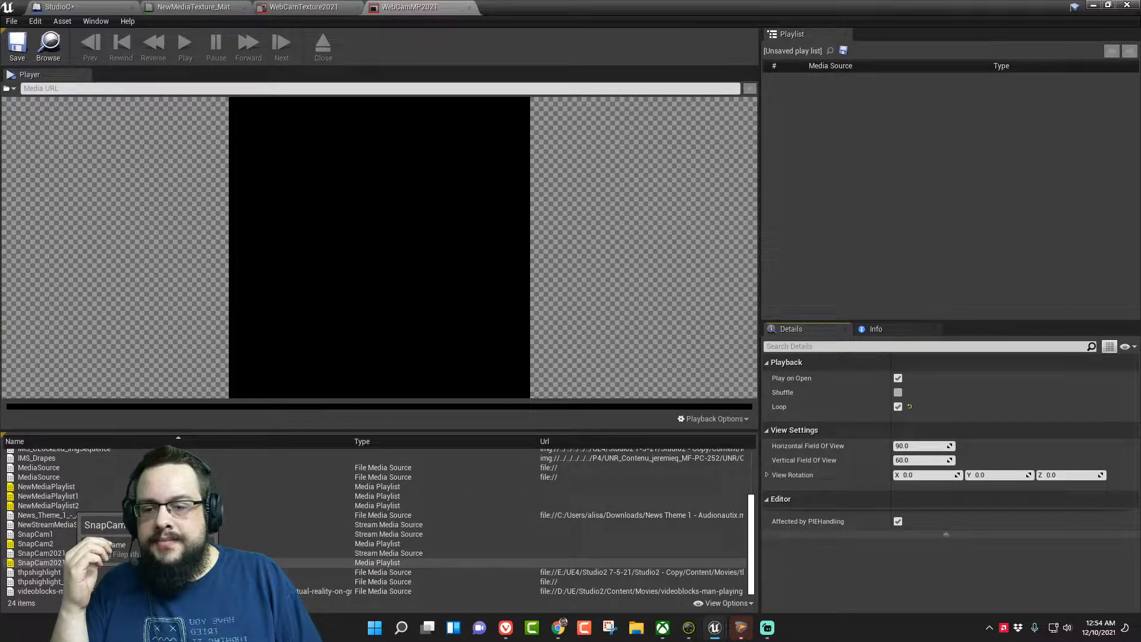
pyautogui.doubleClick(42, 563)
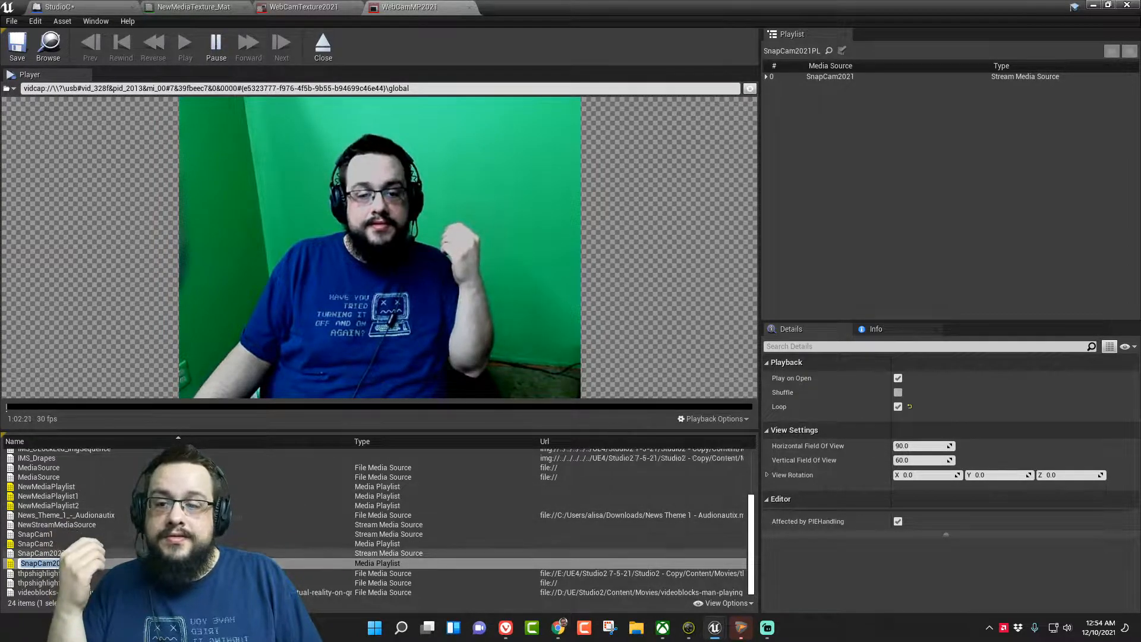
# - Load the SnapCam2021 stream source in the media player and switch its video capture device to Snap Camera
pyautogui.doubleClick(73, 554)
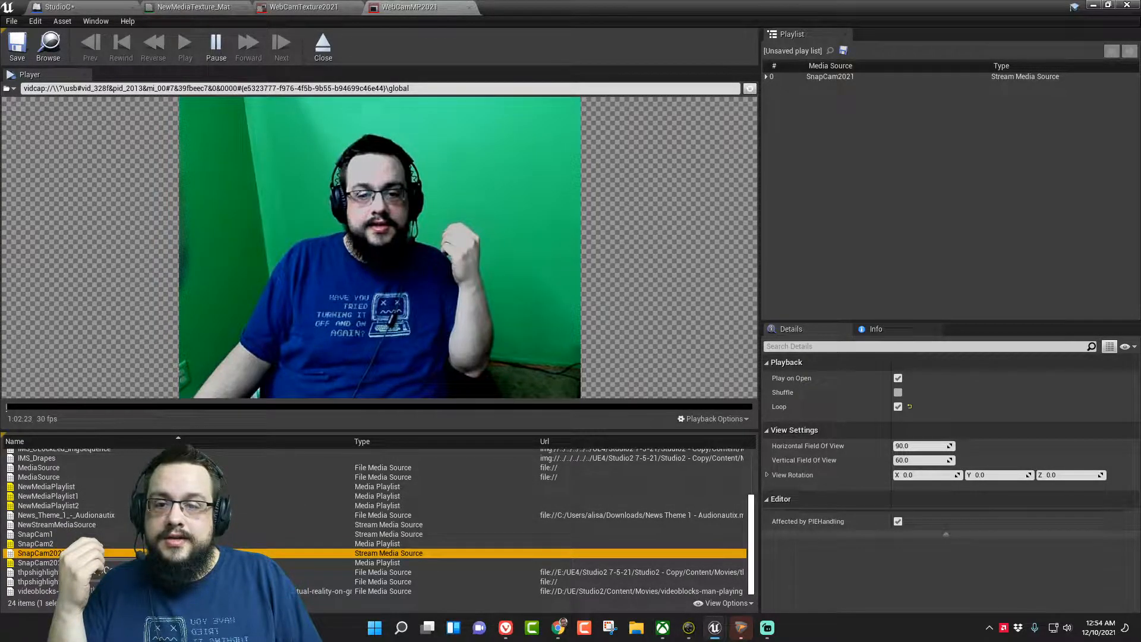
pyautogui.click(9, 89)
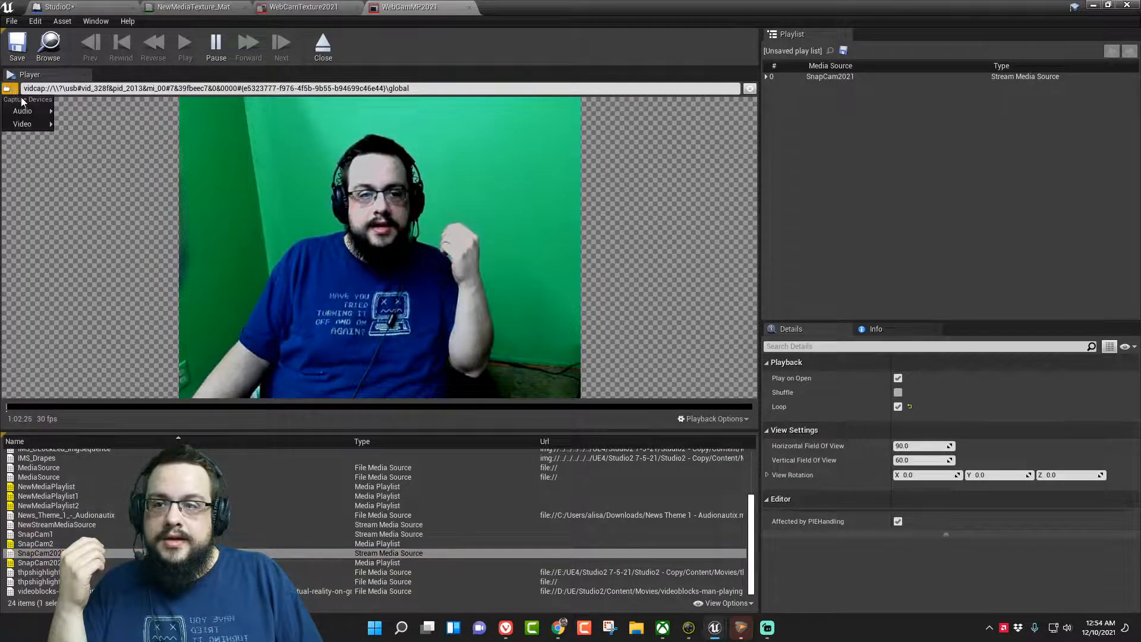
pyautogui.moveTo(30, 123)
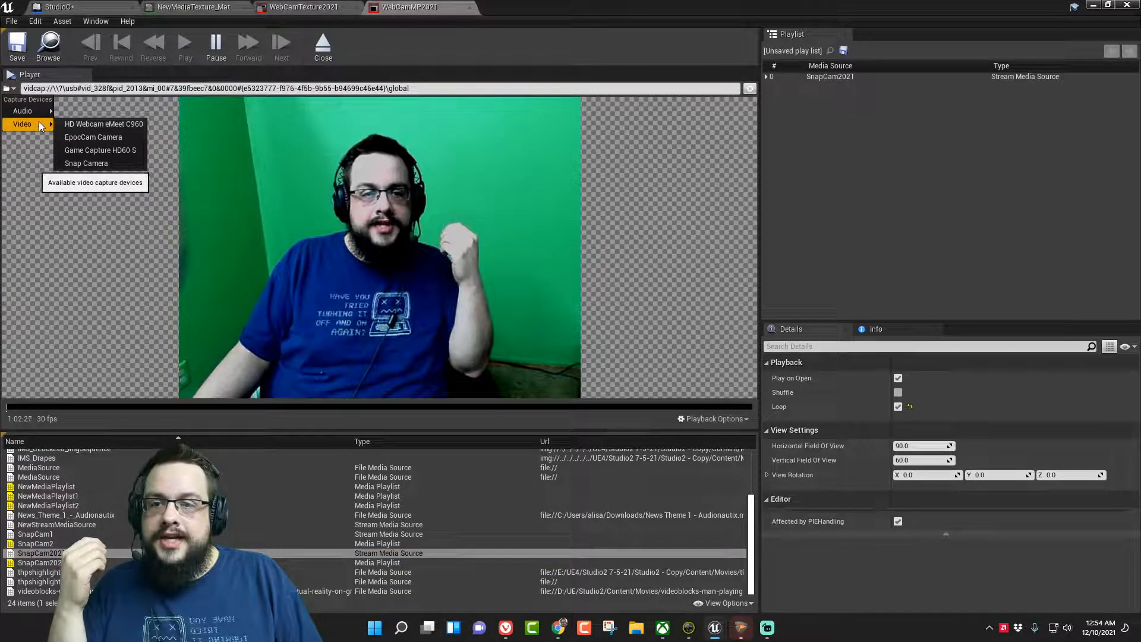
pyautogui.click(112, 166)
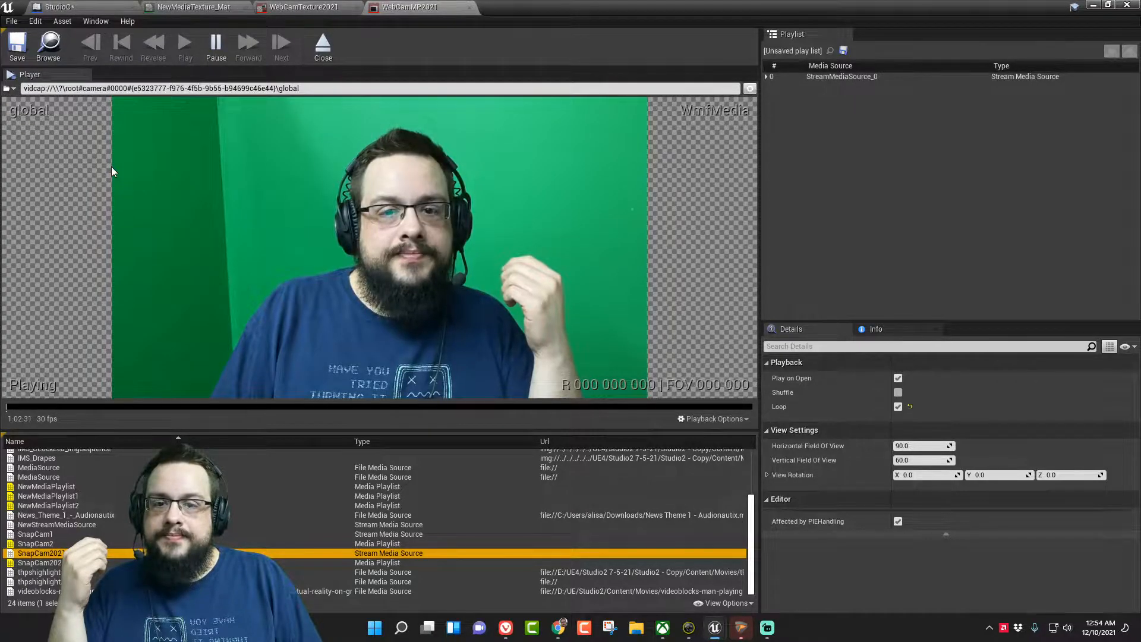
# - Examine the available audio and video capture devices and the player's video format and video track options
pyautogui.click(14, 93)
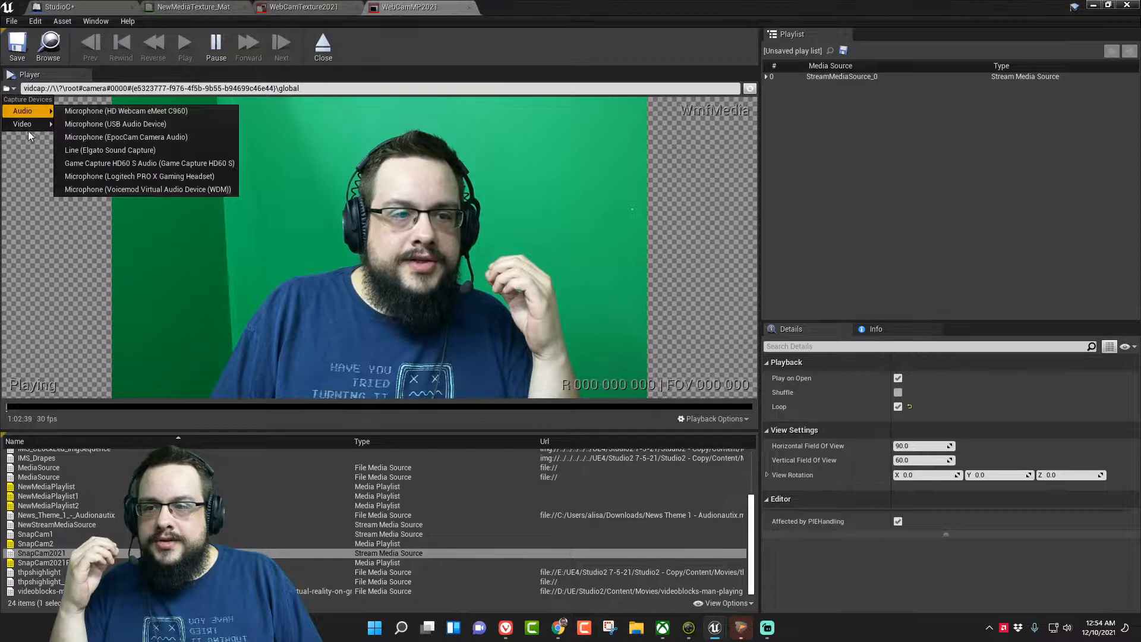
pyautogui.moveTo(24, 127)
pyautogui.click(101, 124)
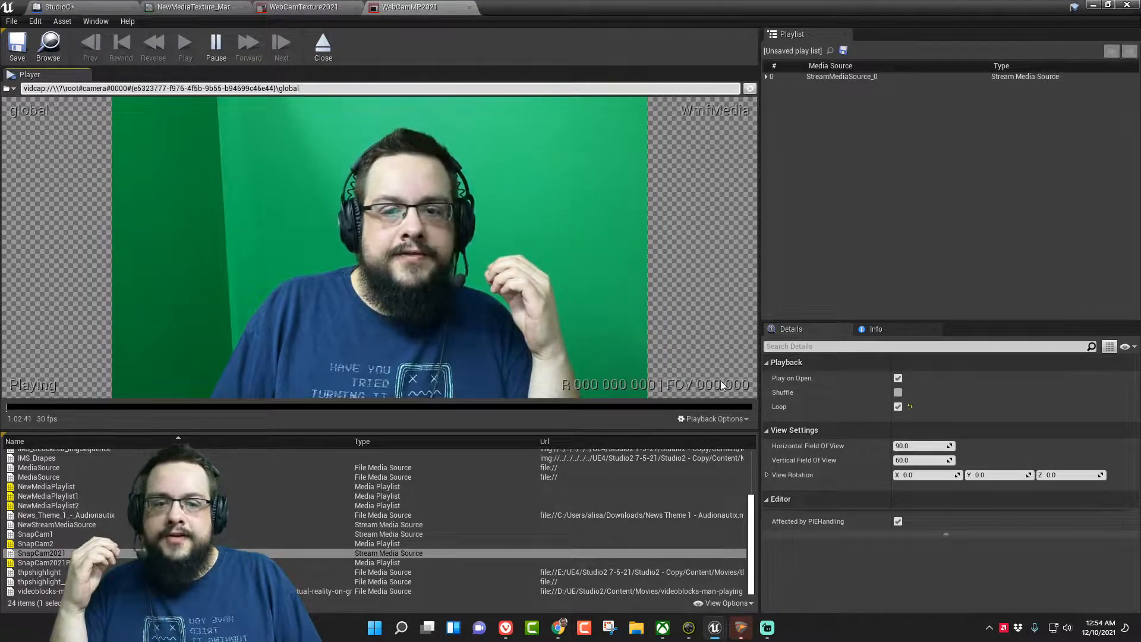
pyautogui.click(704, 419)
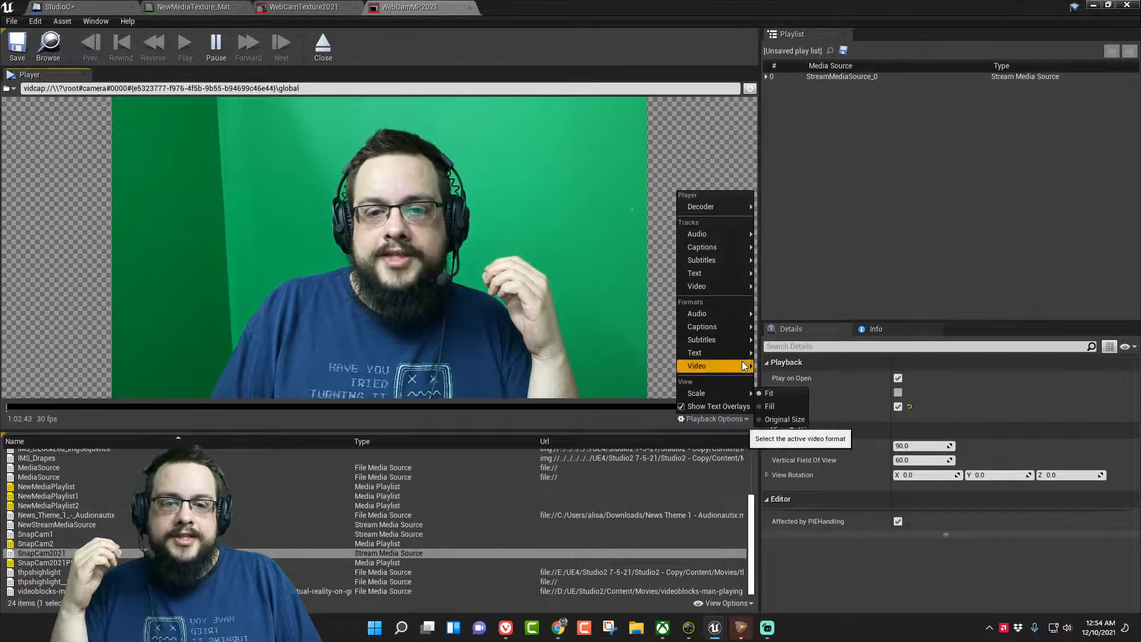
pyautogui.moveTo(745, 365)
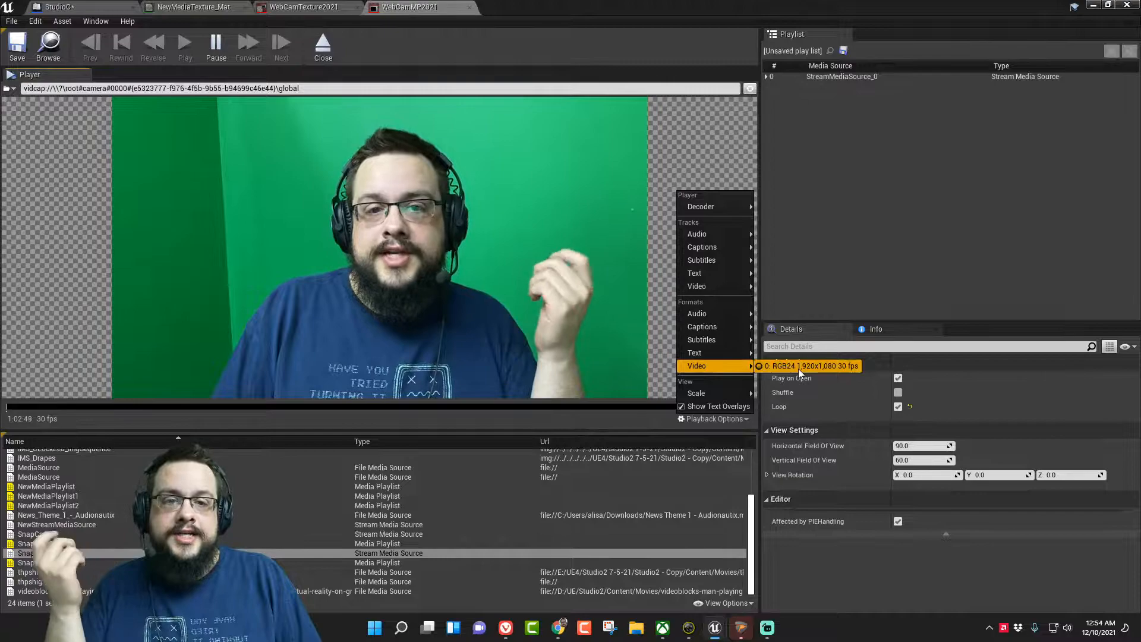
pyautogui.moveTo(718, 291)
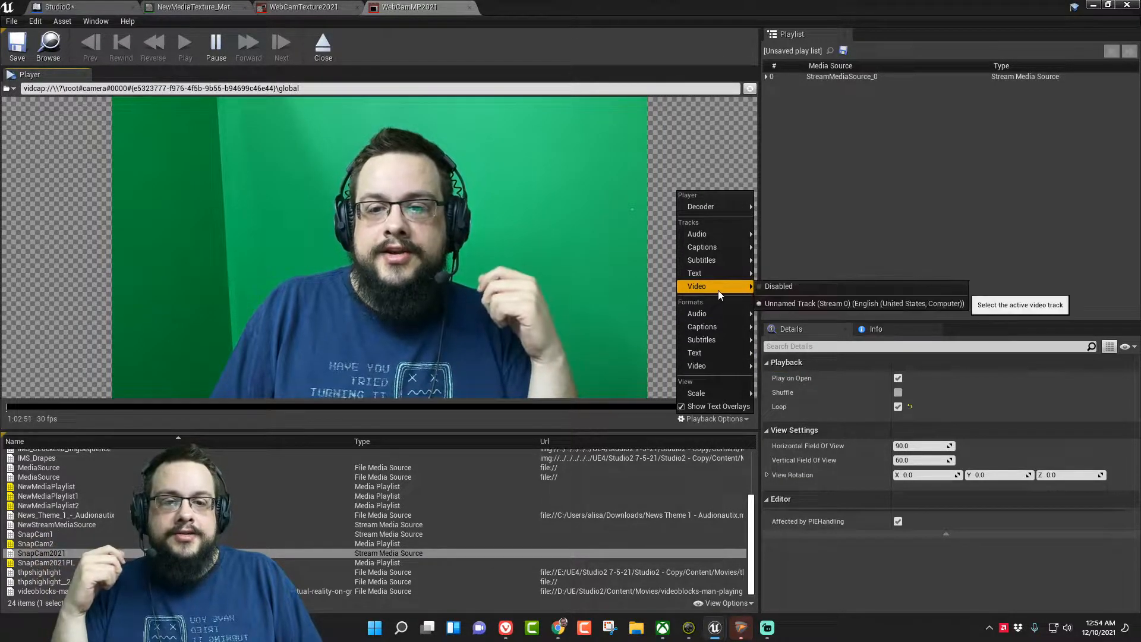
pyautogui.click(808, 304)
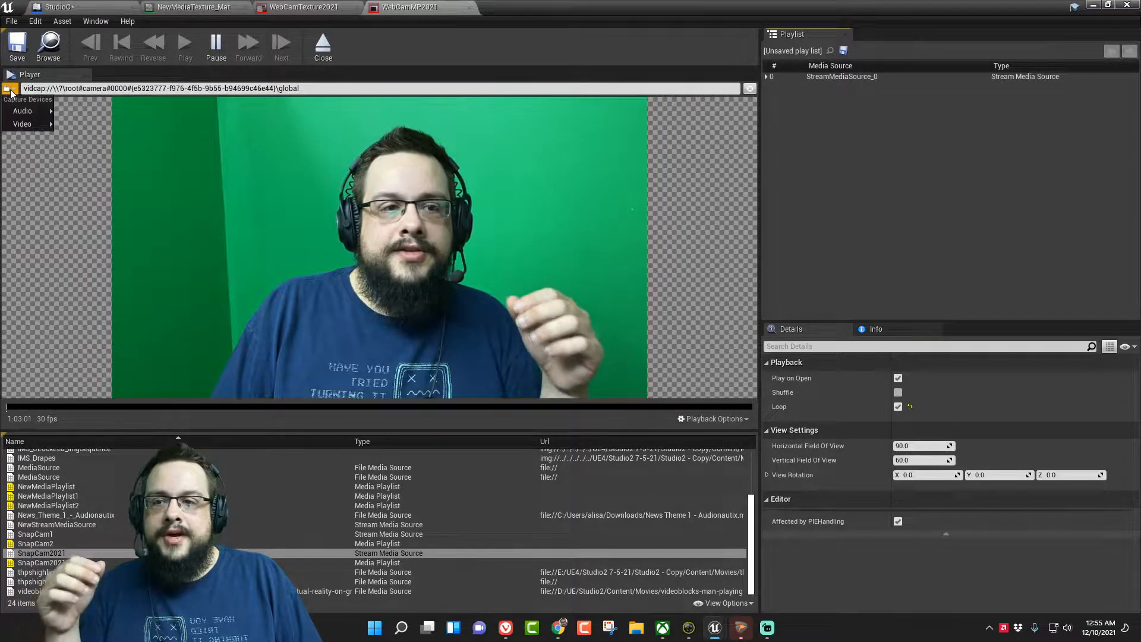
pyautogui.click(122, 144)
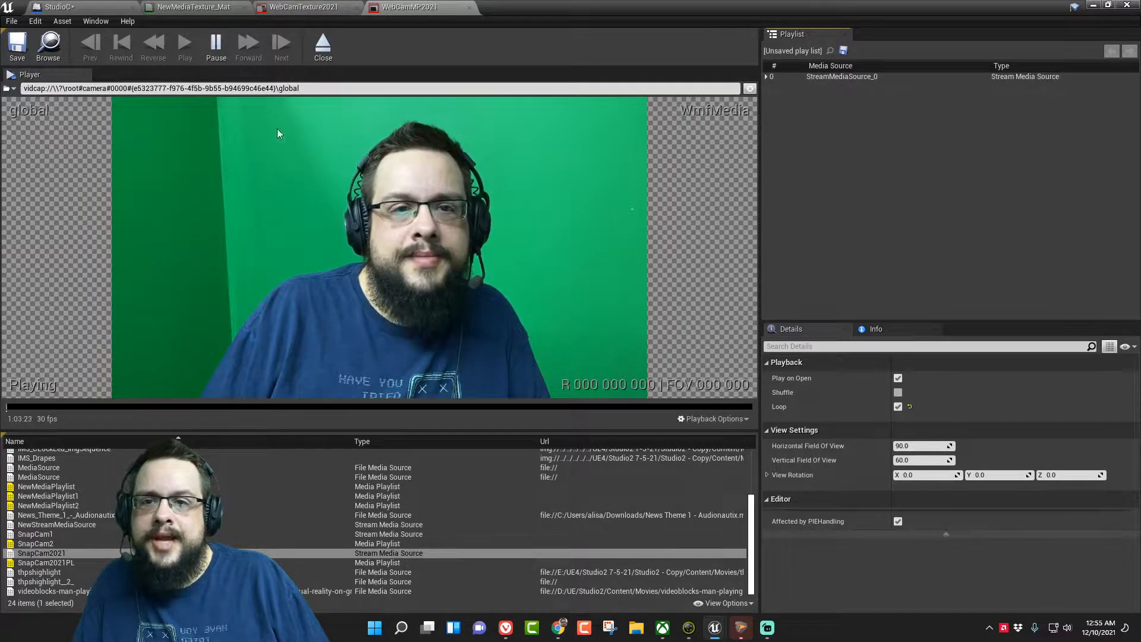
pyautogui.click(9, 88)
pyautogui.moveTo(30, 123)
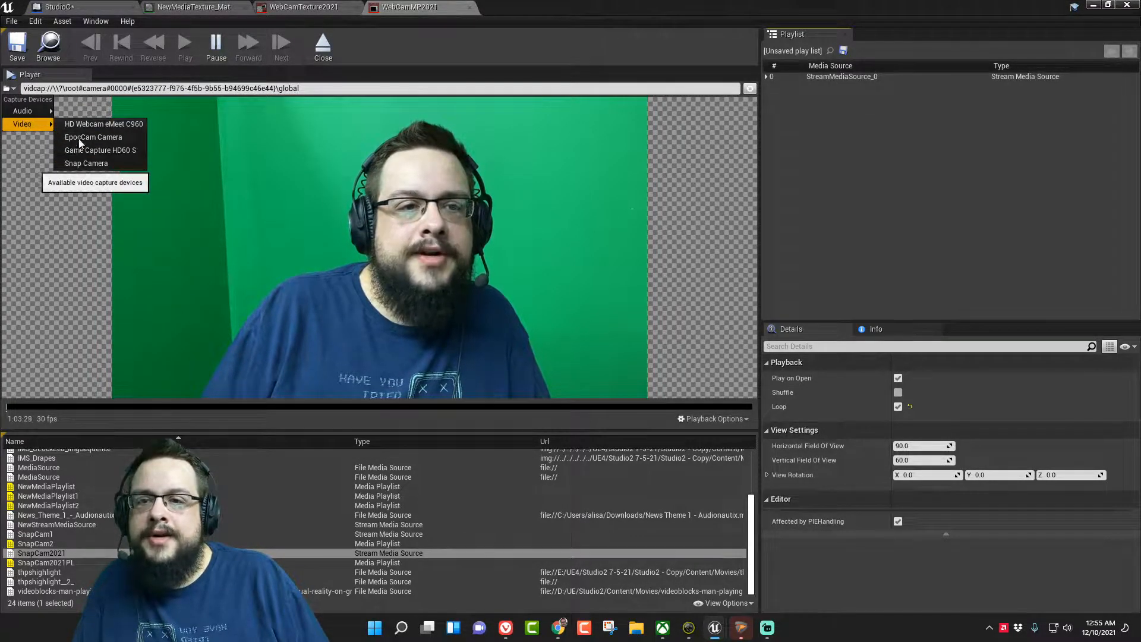
# - Close the media and material editors without applying the changes made to NewMediaTexture_Mat
pyautogui.click(1121, 7)
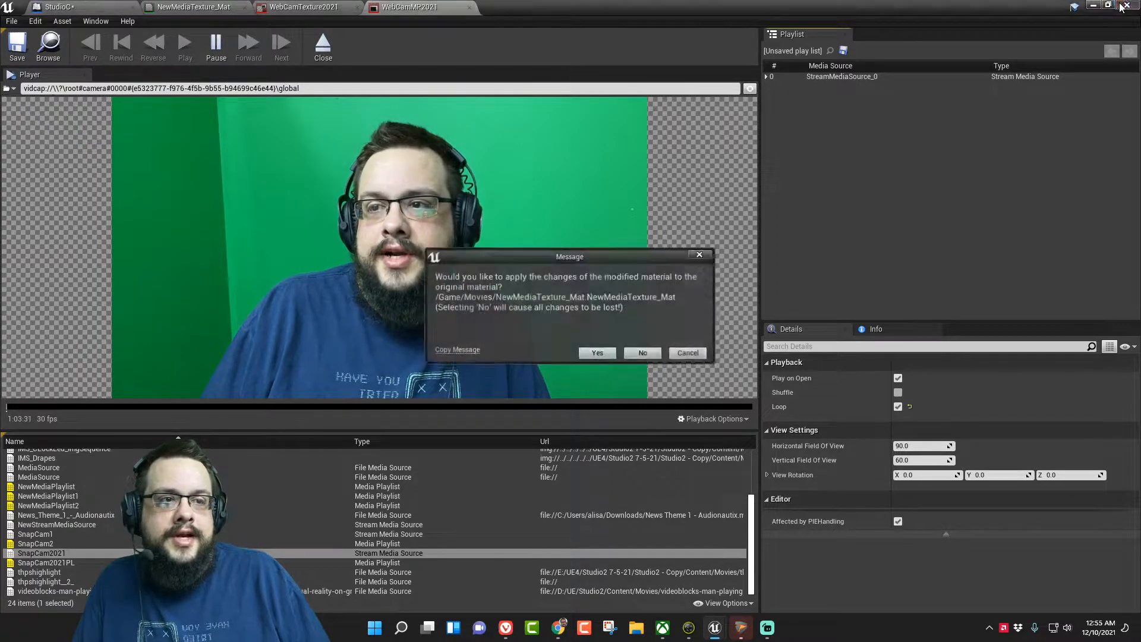
pyautogui.click(644, 356)
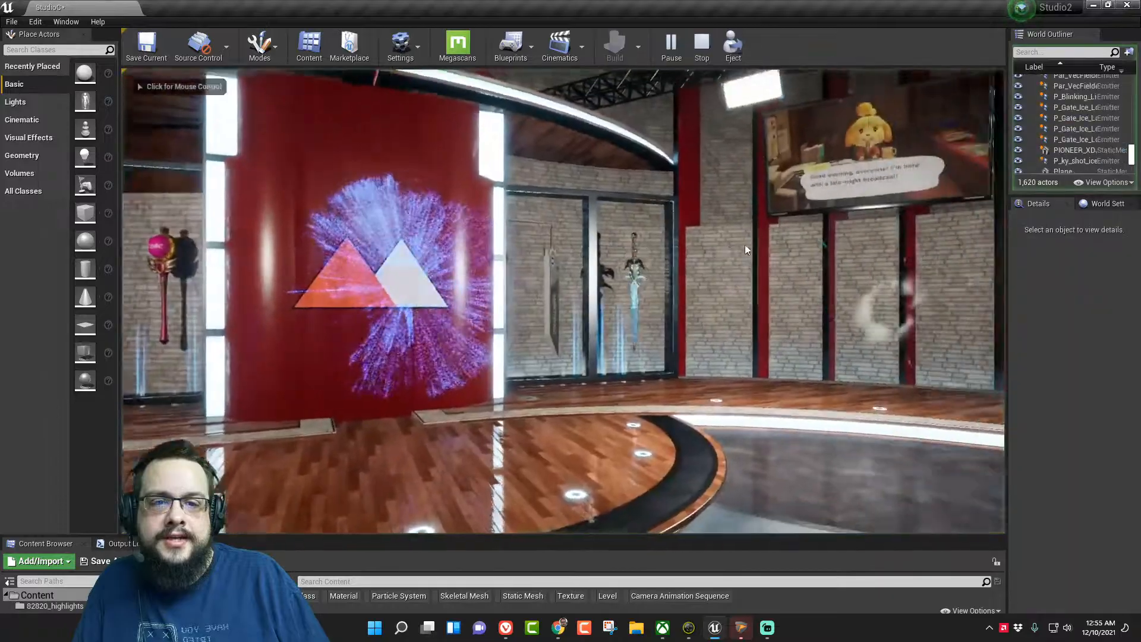
# - Play-test the level, flying the drone up to the news desk to view the keyed webcam plane
pyautogui.click(744, 245)
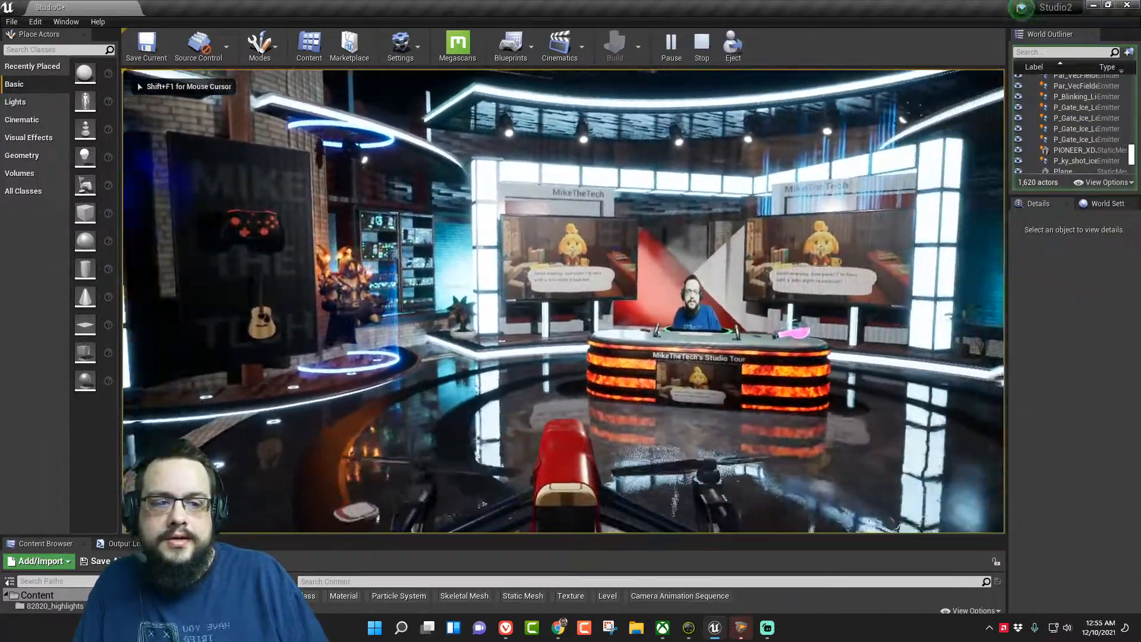
pyautogui.press('w')
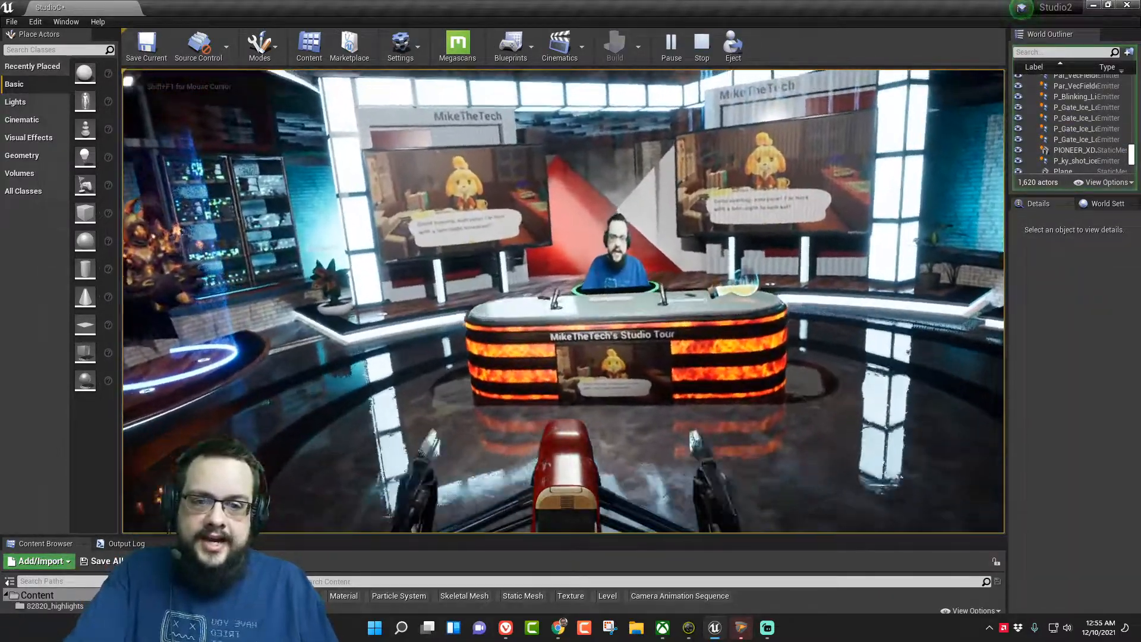
pyautogui.press('w')
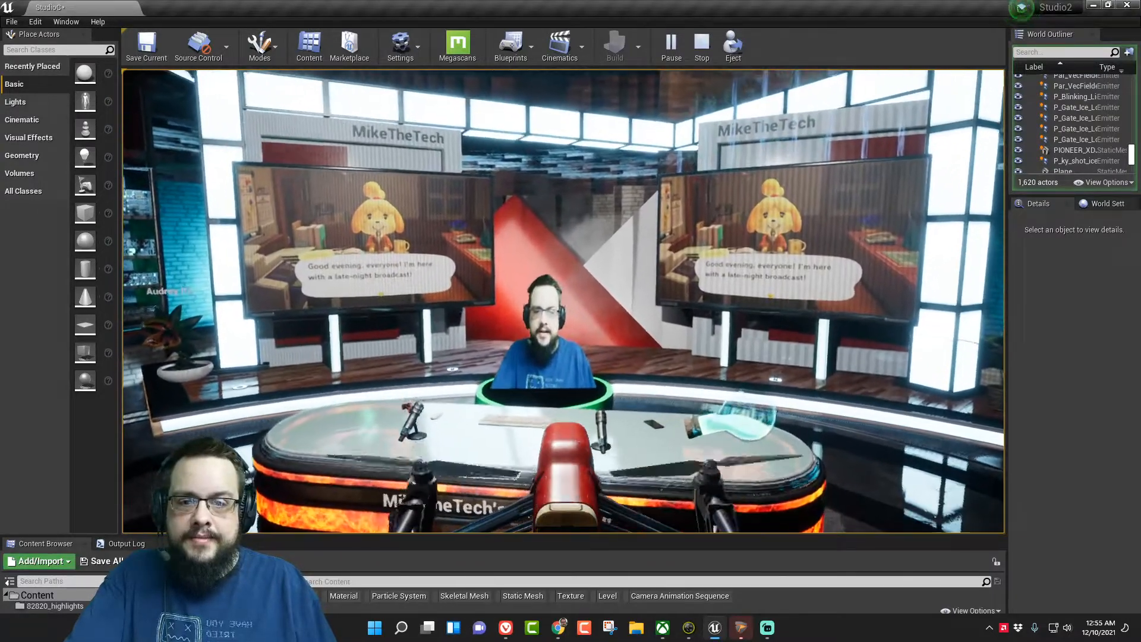
pyautogui.hotkey('alt', 'Tab')
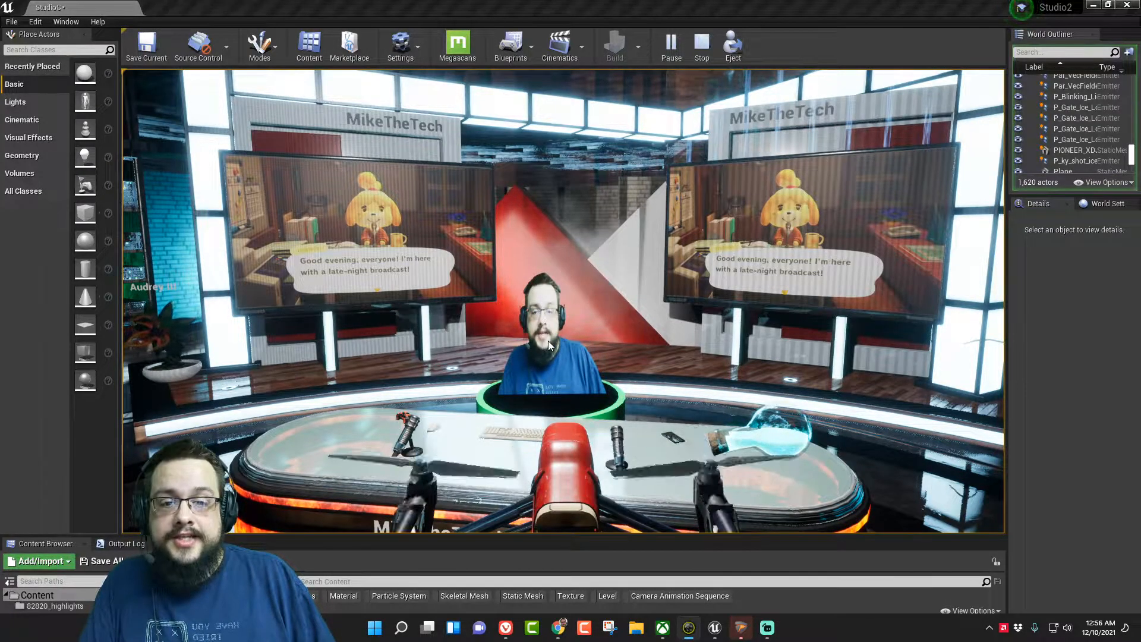
pyautogui.click(549, 363)
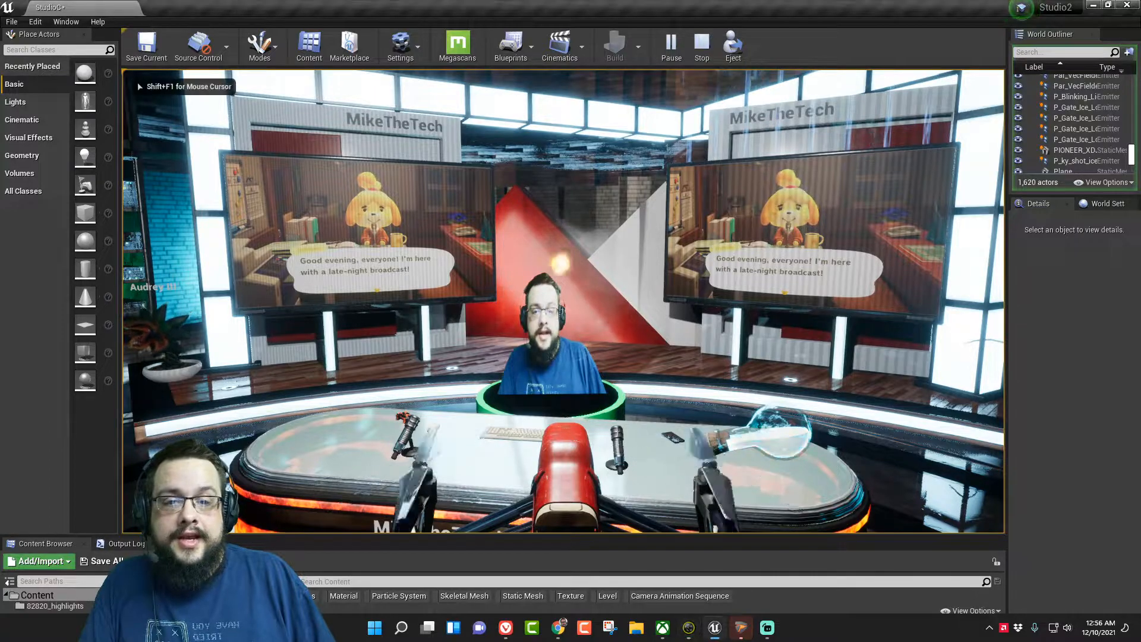
pyautogui.press('Escape')
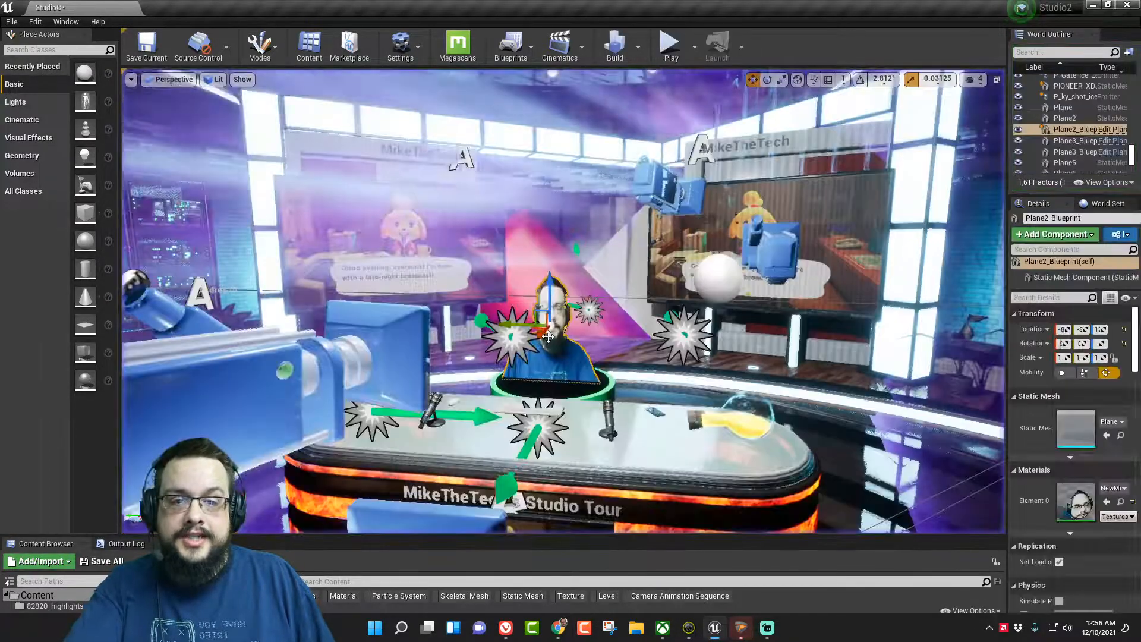
# - Open the webcam plane's Plane2_Blueprint in the Blueprint Editor and examine its Event Graph from Event Tick to SetActorRotation
pyautogui.click(1122, 236)
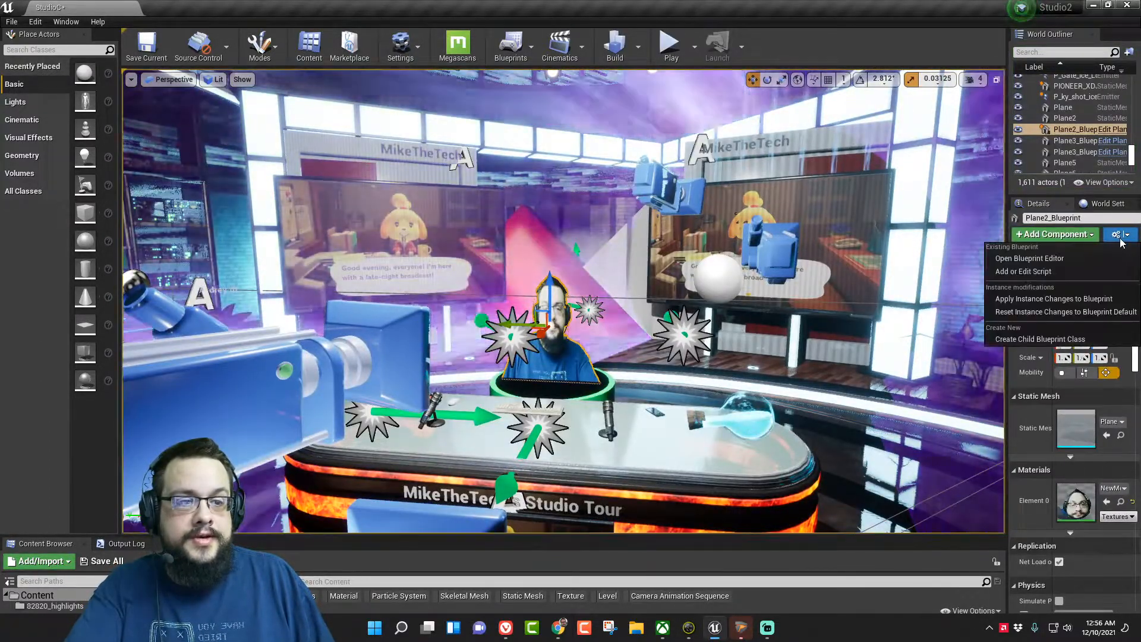
pyautogui.click(1089, 253)
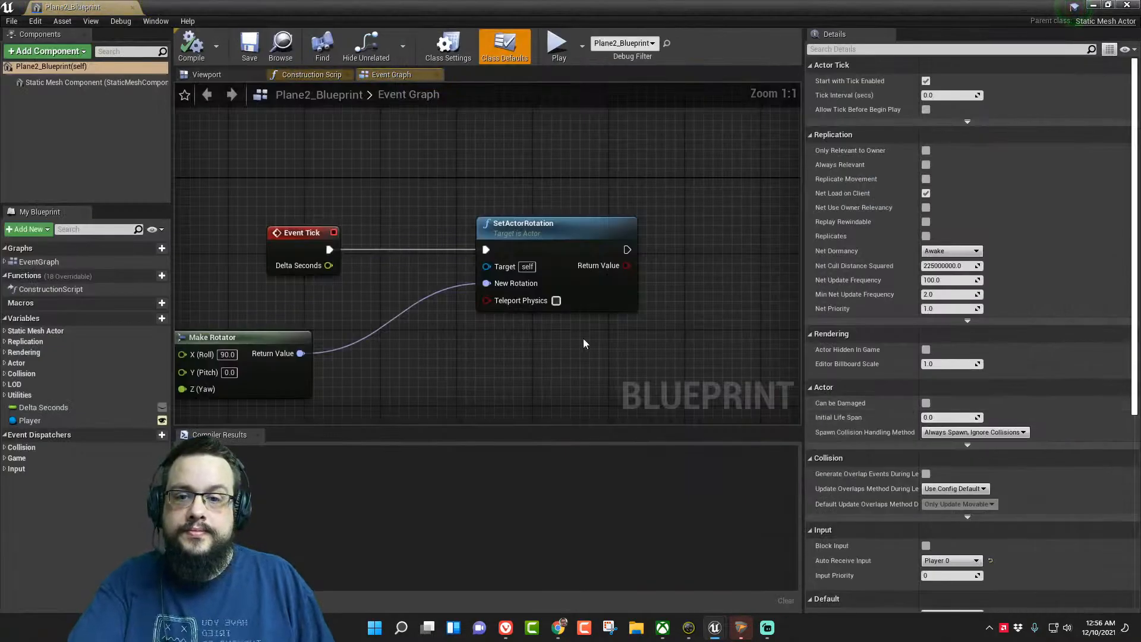
pyautogui.moveTo(455, 359); pyautogui.dragTo(657, 316, button='right')
pyautogui.scroll(-3, 535, 309)
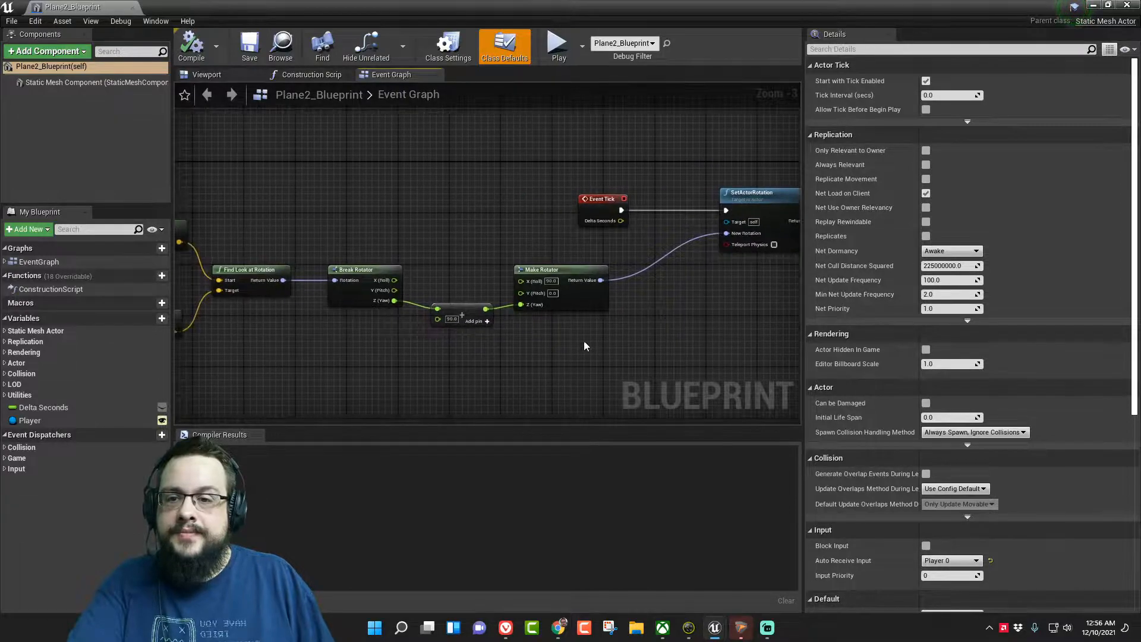
pyautogui.scroll(-2, 583, 349)
pyautogui.moveTo(529, 366); pyautogui.dragTo(560, 351, button='right')
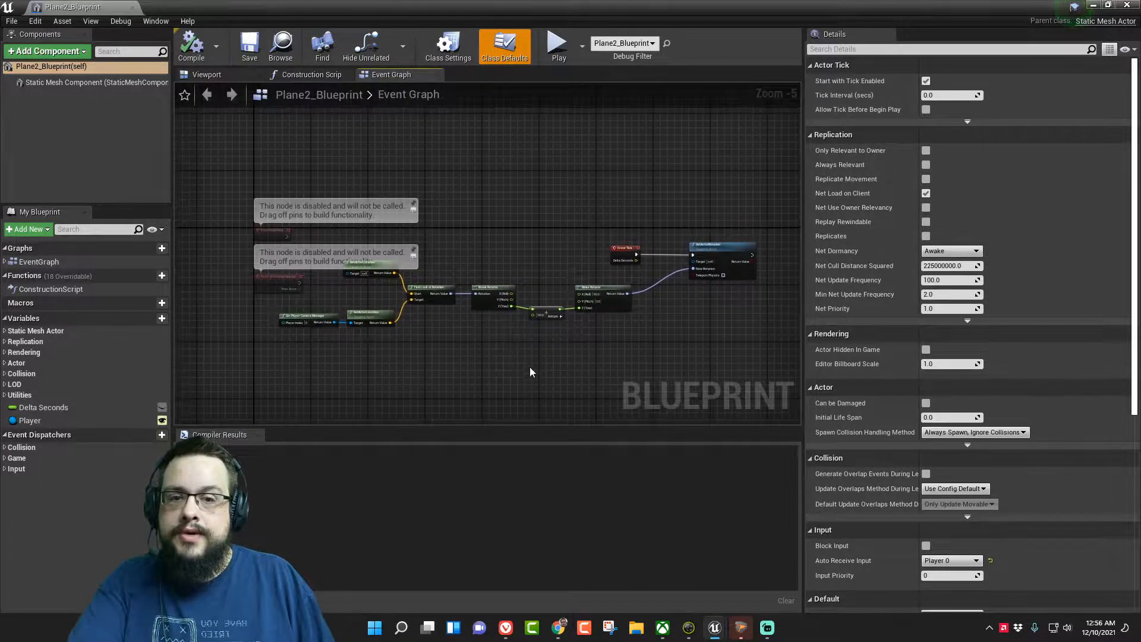
pyautogui.scroll(1, 529, 366)
pyautogui.moveTo(497, 367); pyautogui.dragTo(426, 382, button='right')
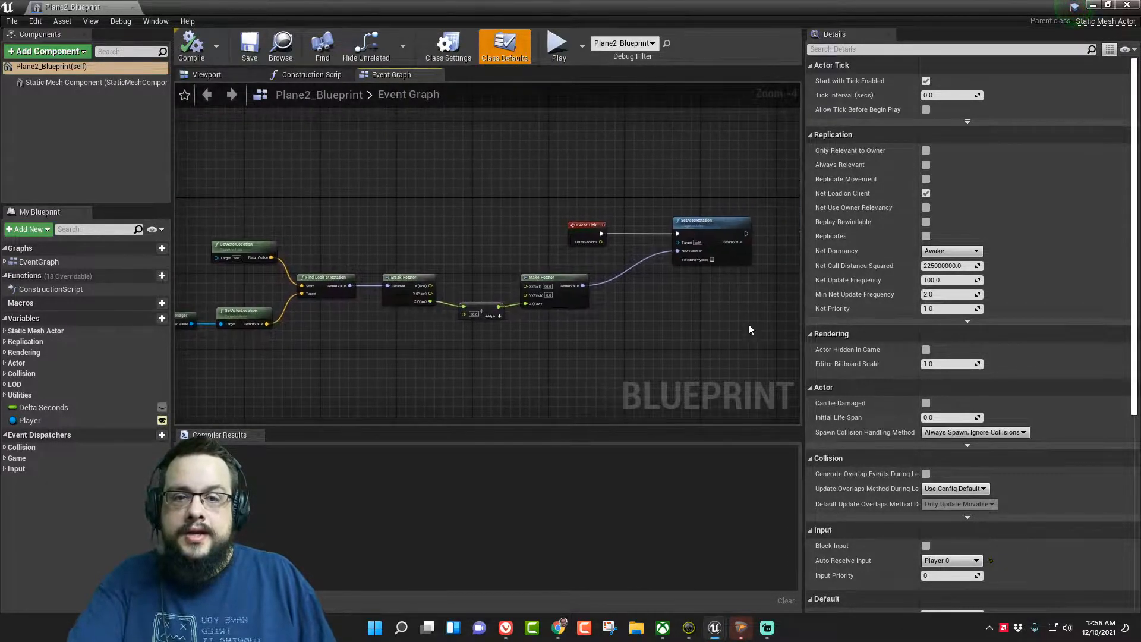
pyautogui.scroll(2, 739, 313)
pyautogui.click(702, 188)
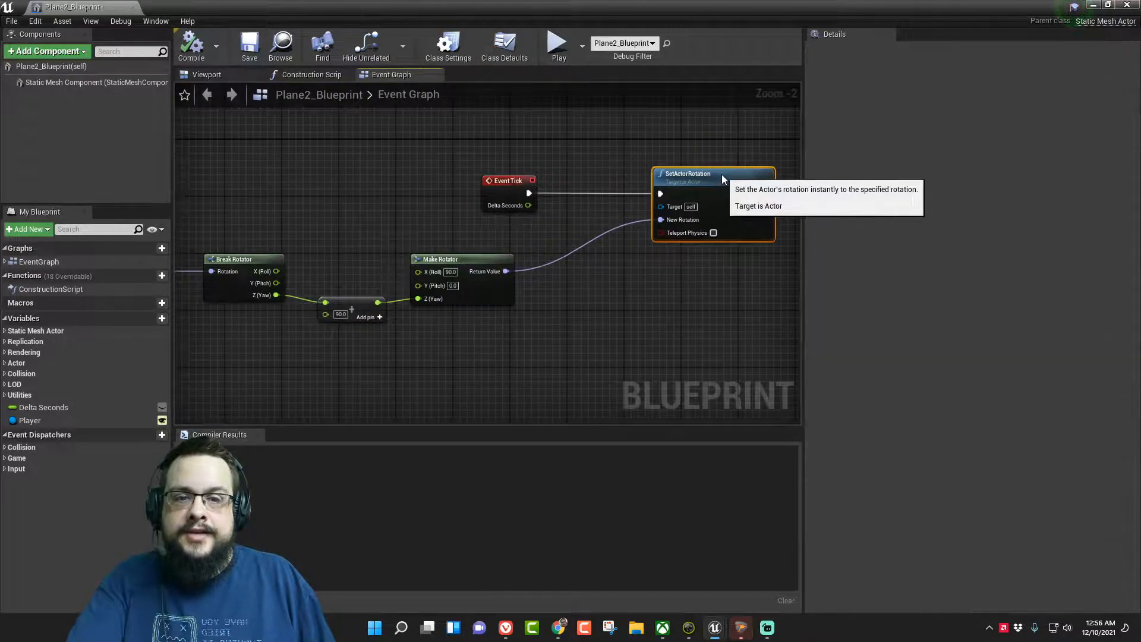
# - Reposition the two GetActorLocation nodes, Get Player Camera Manager and Find Look at Rotation slightly in the Event Graph
pyautogui.moveTo(307, 381)
pyautogui.mouseDown(button='right')
pyautogui.moveTo(467, 360)
pyautogui.moveTo(397, 375)
pyautogui.moveTo(423, 377)
pyautogui.mouseUp(button='right')
pyautogui.moveTo(413, 174); pyautogui.dragTo(427, 167)
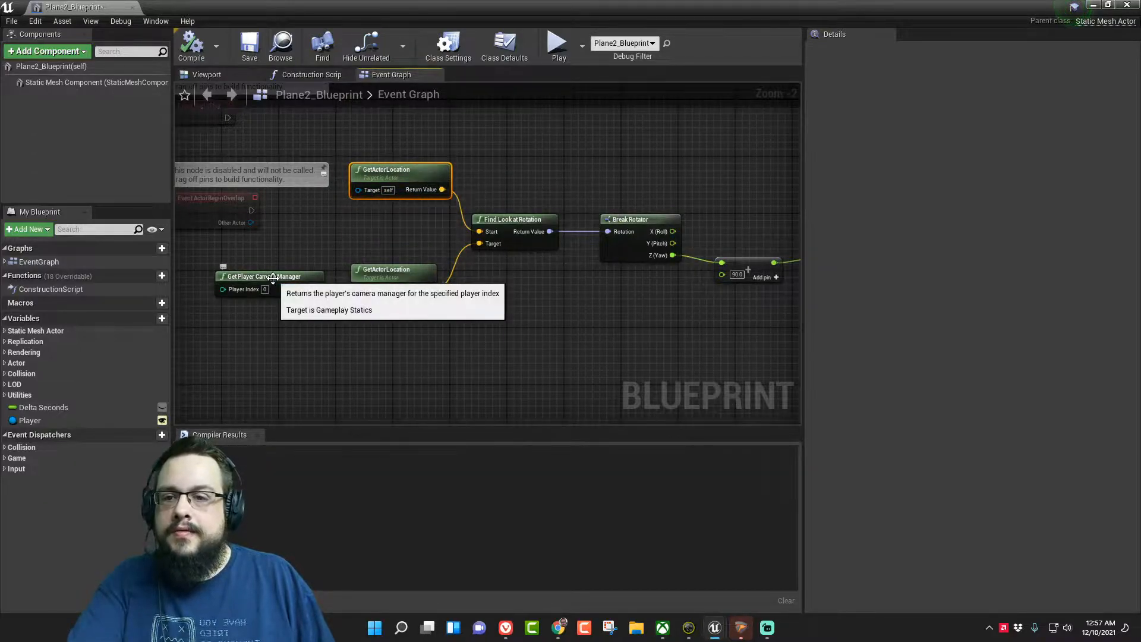
pyautogui.moveTo(274, 276); pyautogui.dragTo(245, 298)
pyautogui.moveTo(405, 272); pyautogui.dragTo(401, 283)
pyautogui.moveTo(408, 279); pyautogui.dragTo(352, 294, button='right')
pyautogui.moveTo(443, 236); pyautogui.dragTo(451, 251)
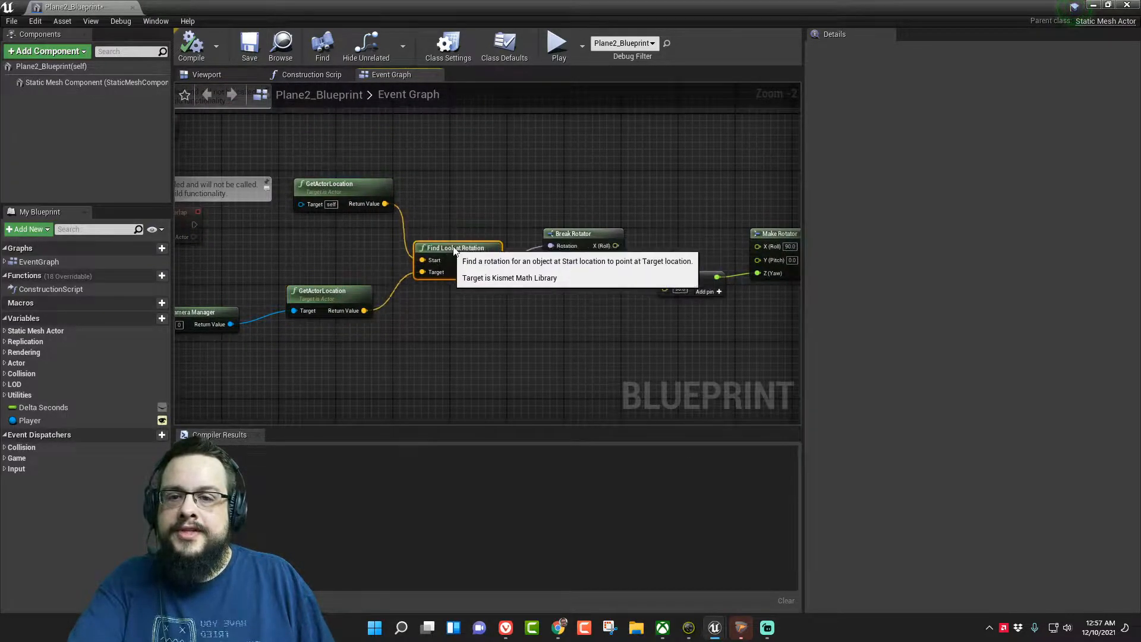
# - Examine the yaw path from Break Rotator through the 90.0 addition and Make Rotator to SetActorRotation
pyautogui.moveTo(593, 319); pyautogui.dragTo(496, 319, button='right')
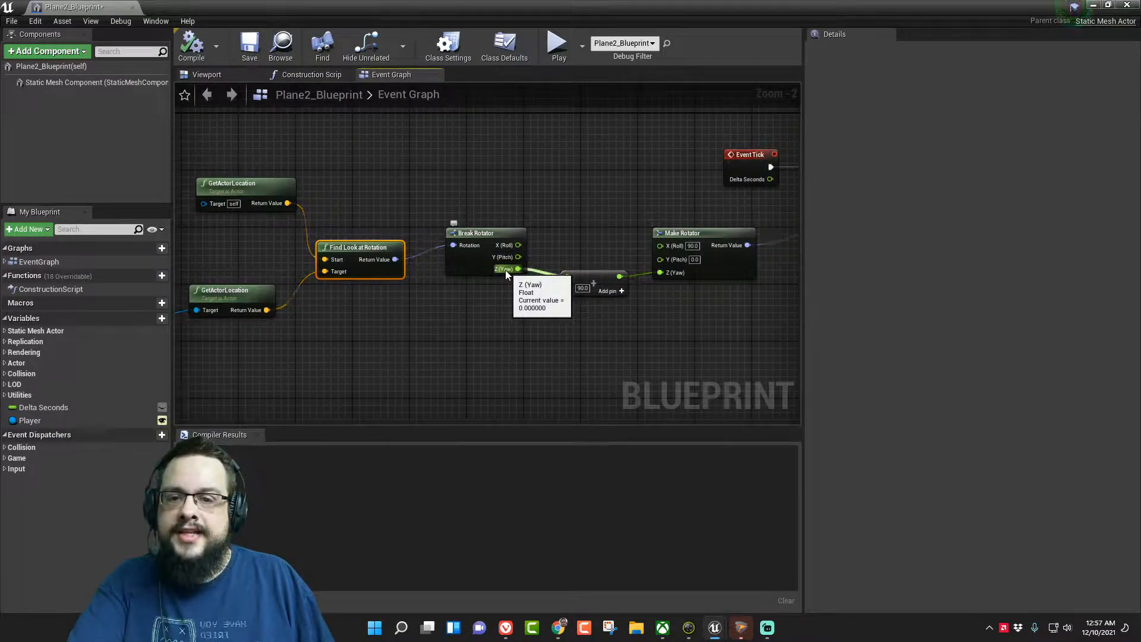
pyautogui.moveTo(555, 332); pyautogui.dragTo(425, 318, button='right')
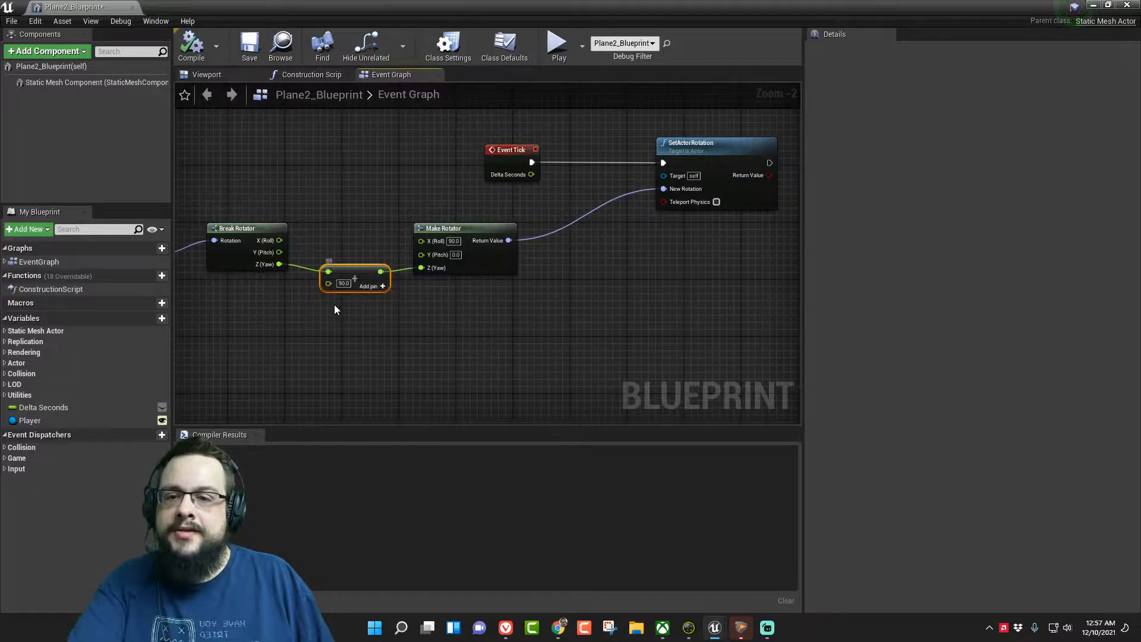
pyautogui.click(343, 283)
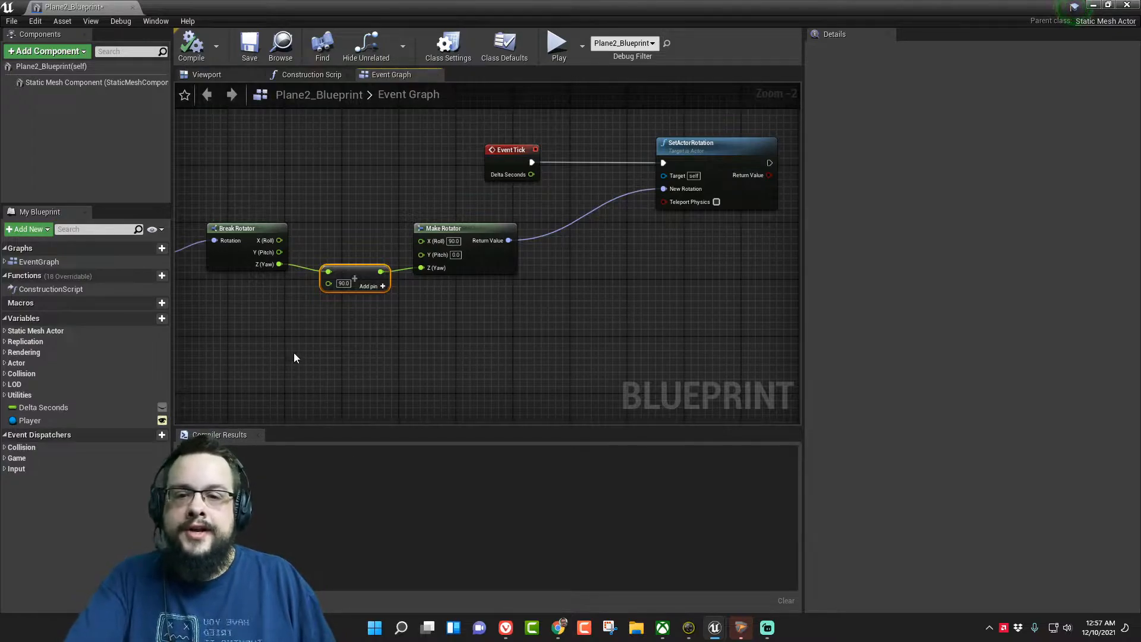
pyautogui.moveTo(596, 305); pyautogui.dragTo(588, 293, button='right')
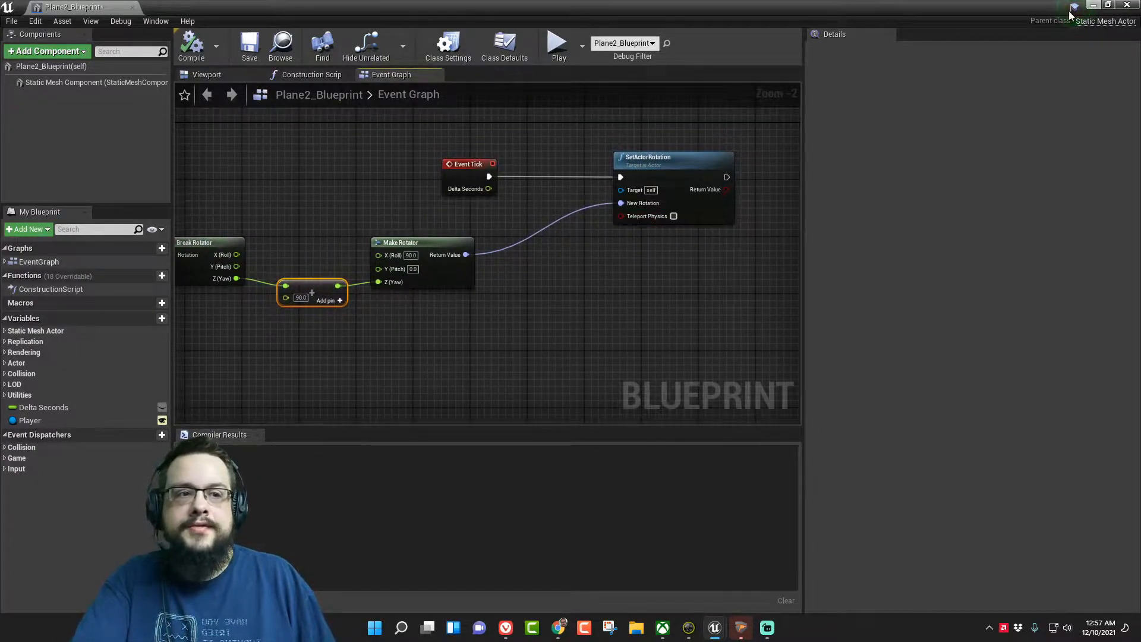
# - Close the blueprint and play-test the level, flying around the news desk to view the webcam plane from different angles
pyautogui.click(1133, 9)
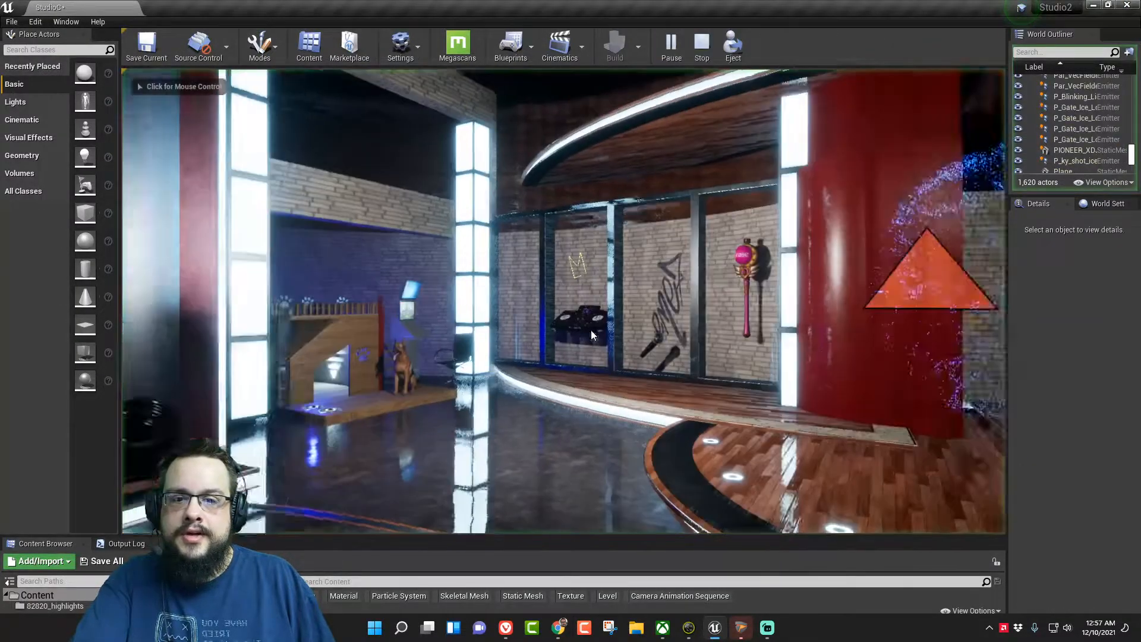
pyautogui.click(588, 331)
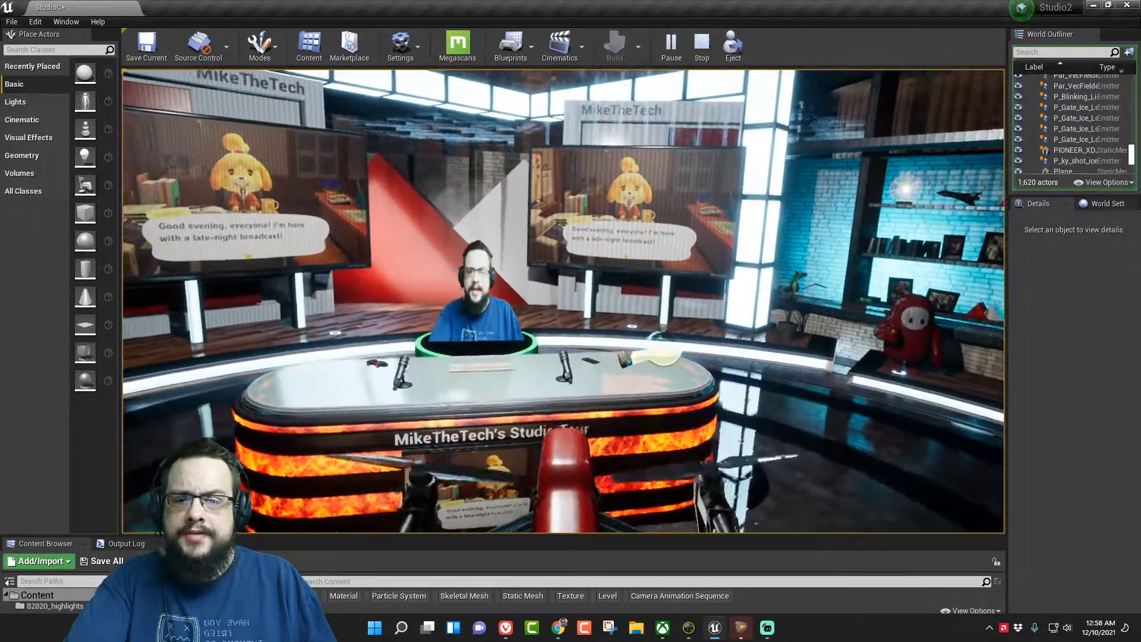
pyautogui.press('Escape')
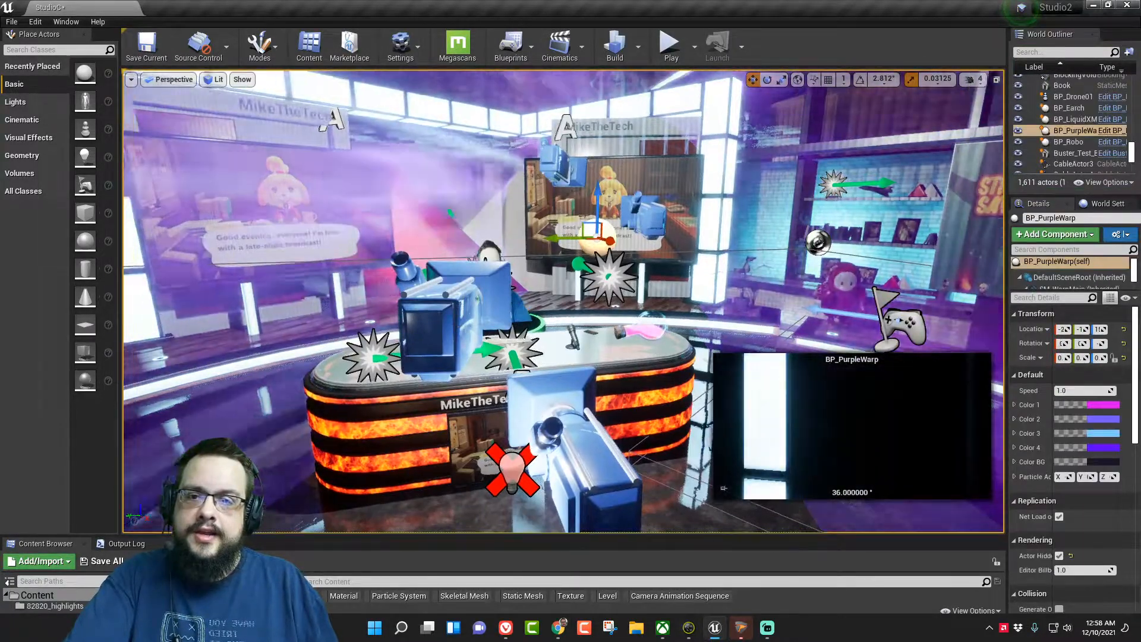
# - Select the Plane on the studio's large monitor and open its thps_Video_Mat material for inspection
pyautogui.press('w')
pyautogui.moveTo(535, 267); pyautogui.dragTo(422, 262, button='right')
pyautogui.click(505, 267)
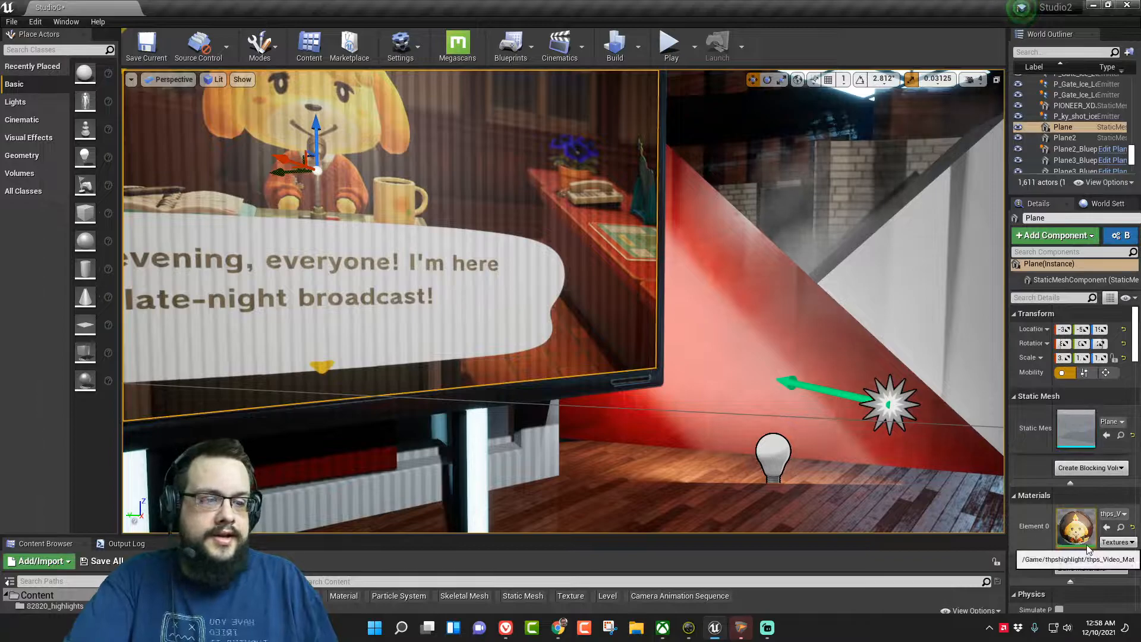
pyautogui.doubleClick(1076, 527)
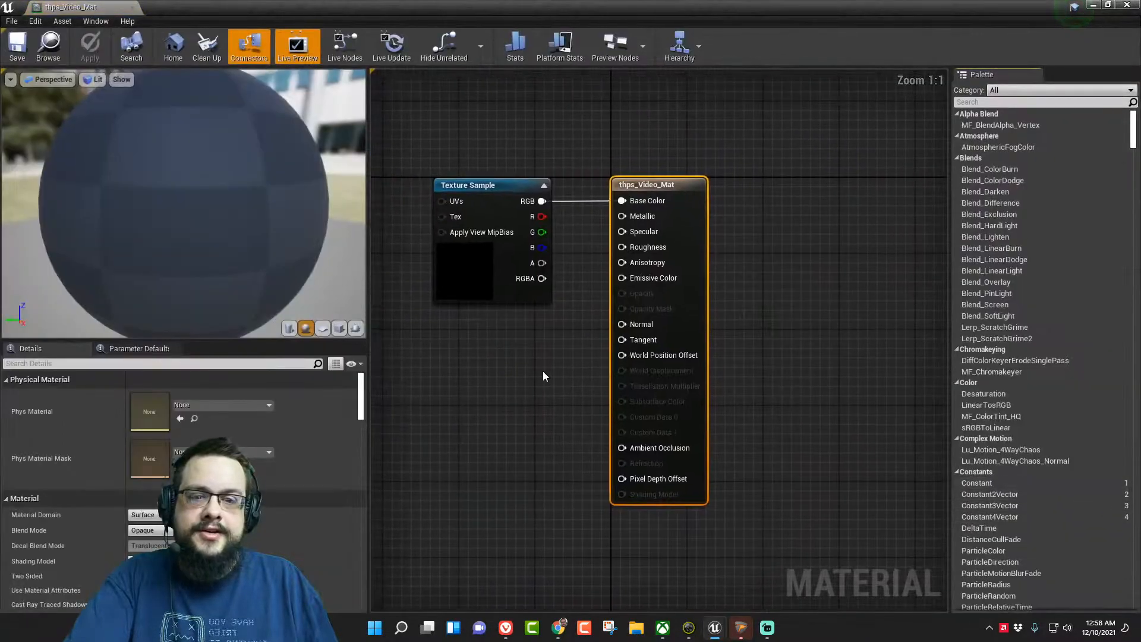
pyautogui.scroll(-1, 544, 371)
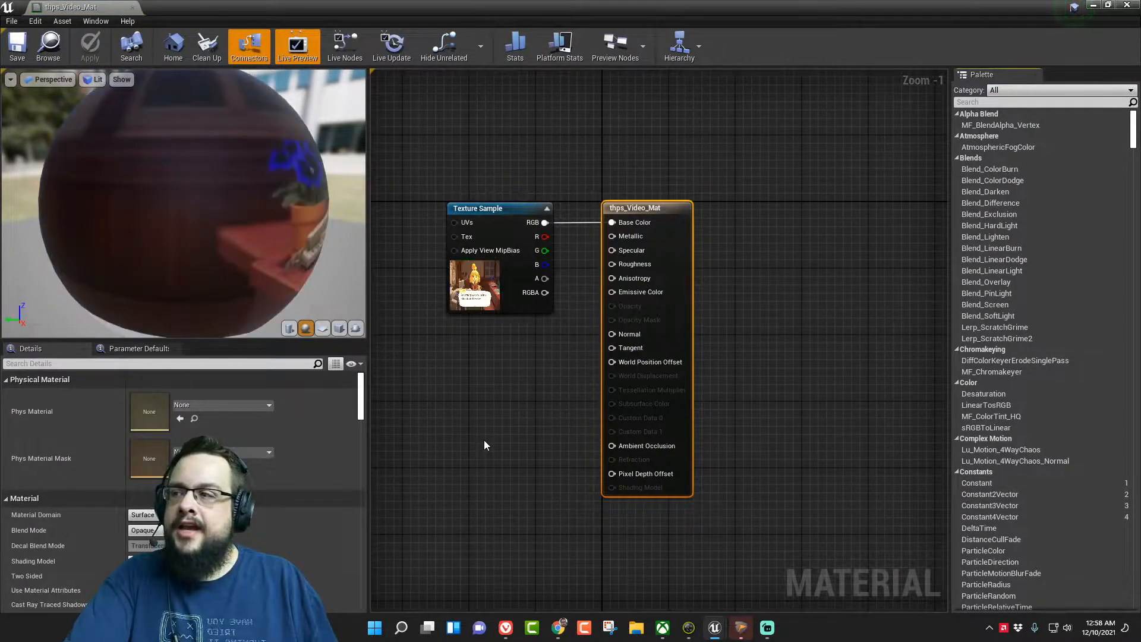
# - Open the thps_Video media texture used by the material's Texture Sample, and its thps media player
pyautogui.click(478, 269)
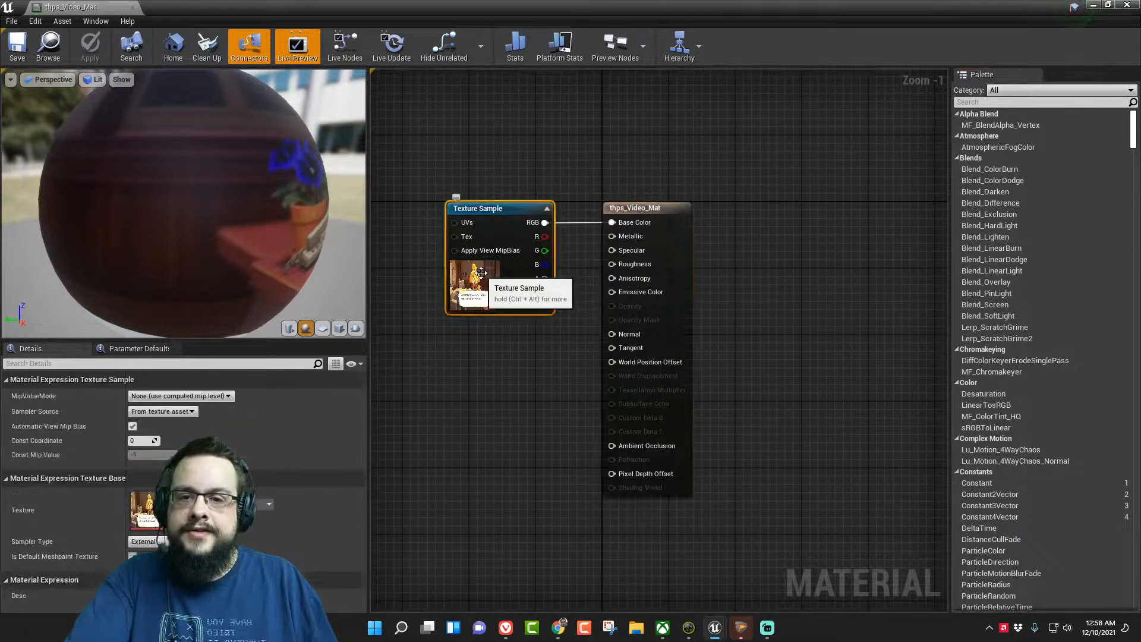
pyautogui.doubleClick(143, 520)
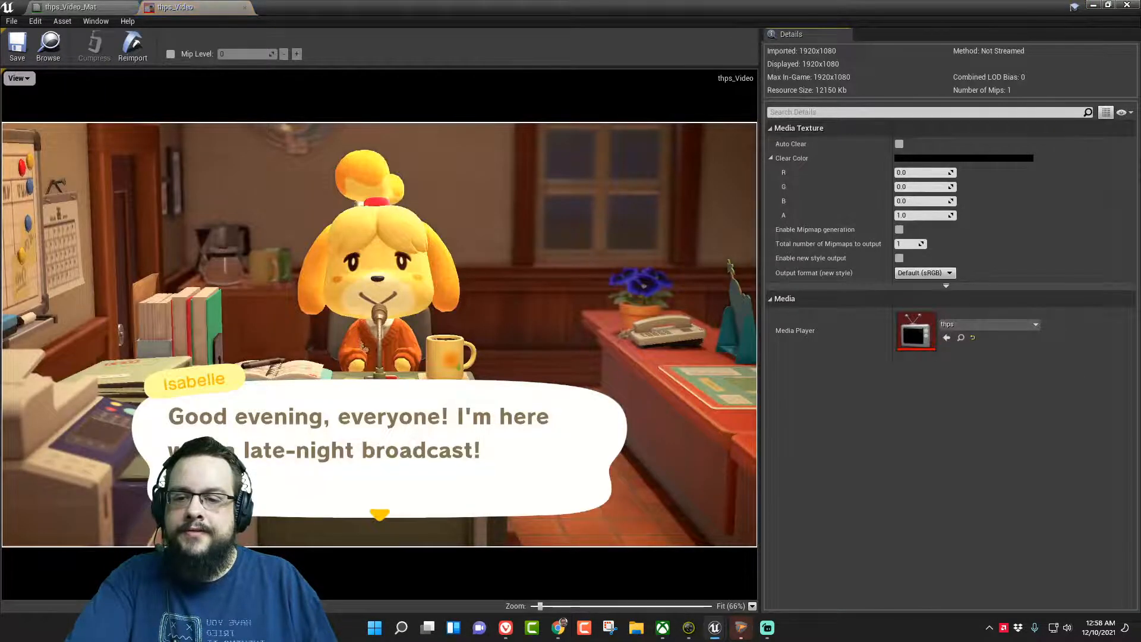
pyautogui.doubleClick(914, 339)
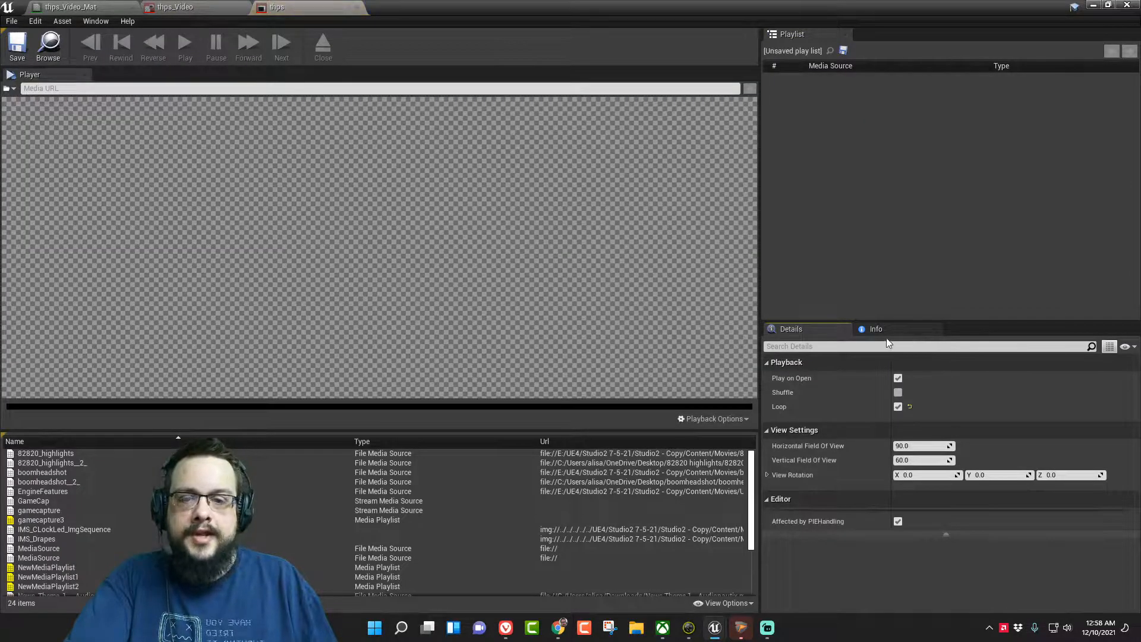
# - Open the Game Capture HD60 S video capture device as the thps media player's source
pyautogui.click(11, 89)
pyautogui.moveTo(8, 128)
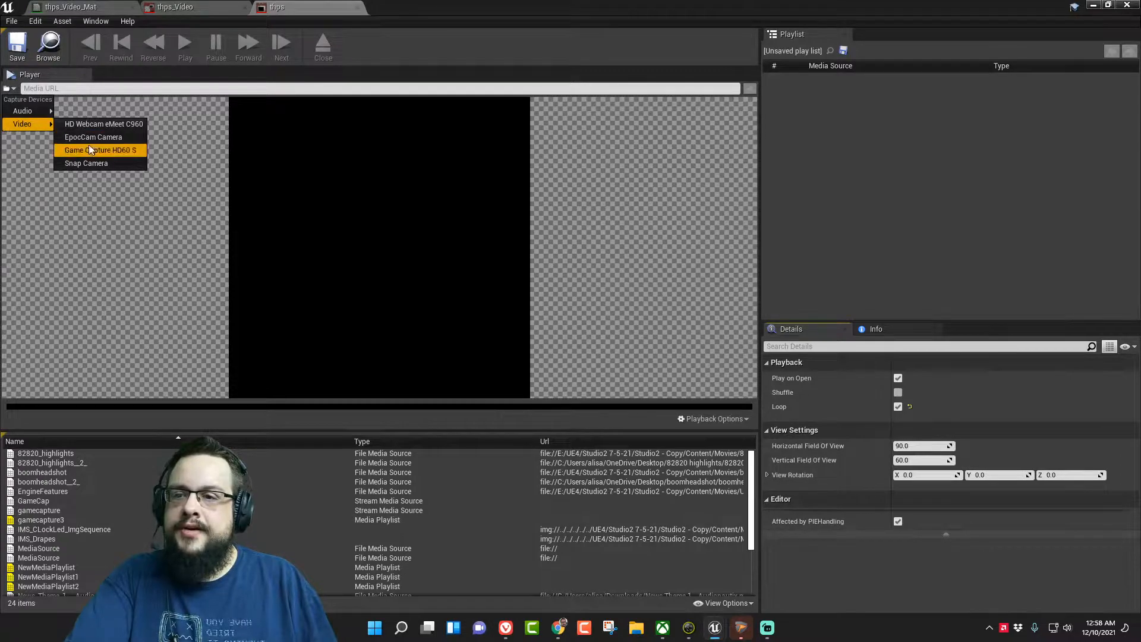
pyautogui.click(105, 152)
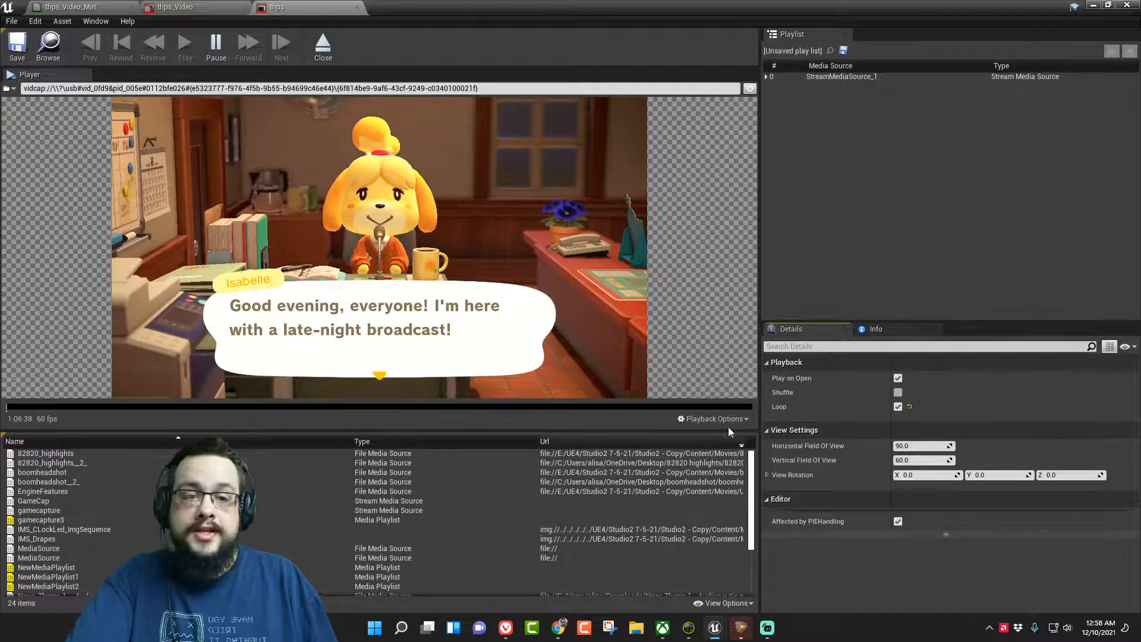
# - Review the capture feed's available video formats and choose 0: YUY2 1,920x1,080 60 fps
pyautogui.click(740, 416)
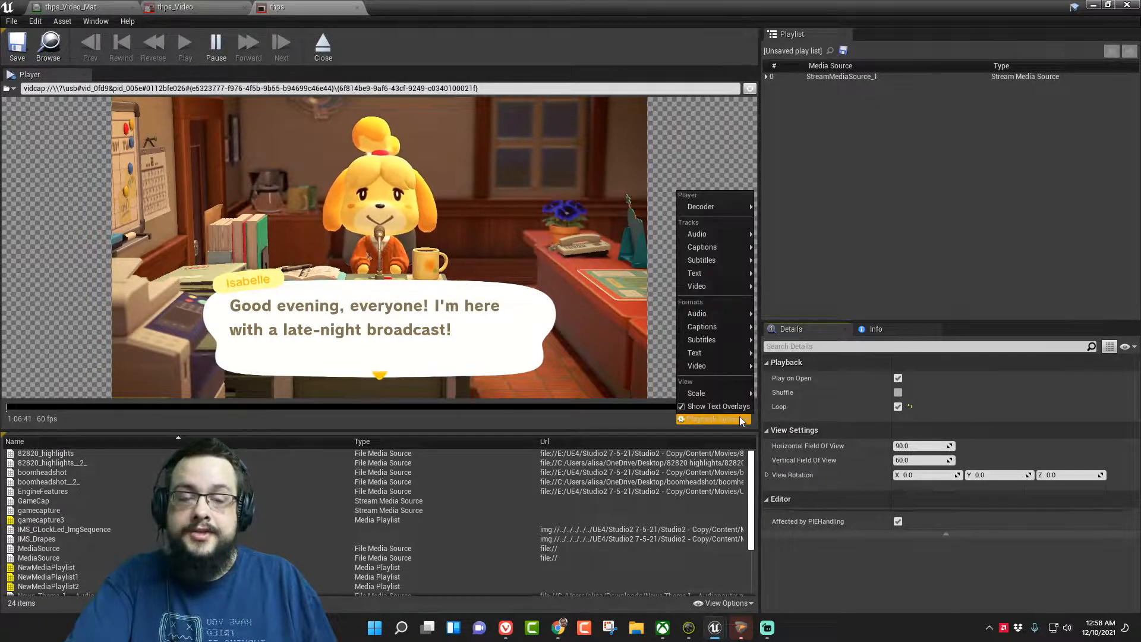
pyautogui.moveTo(720, 369)
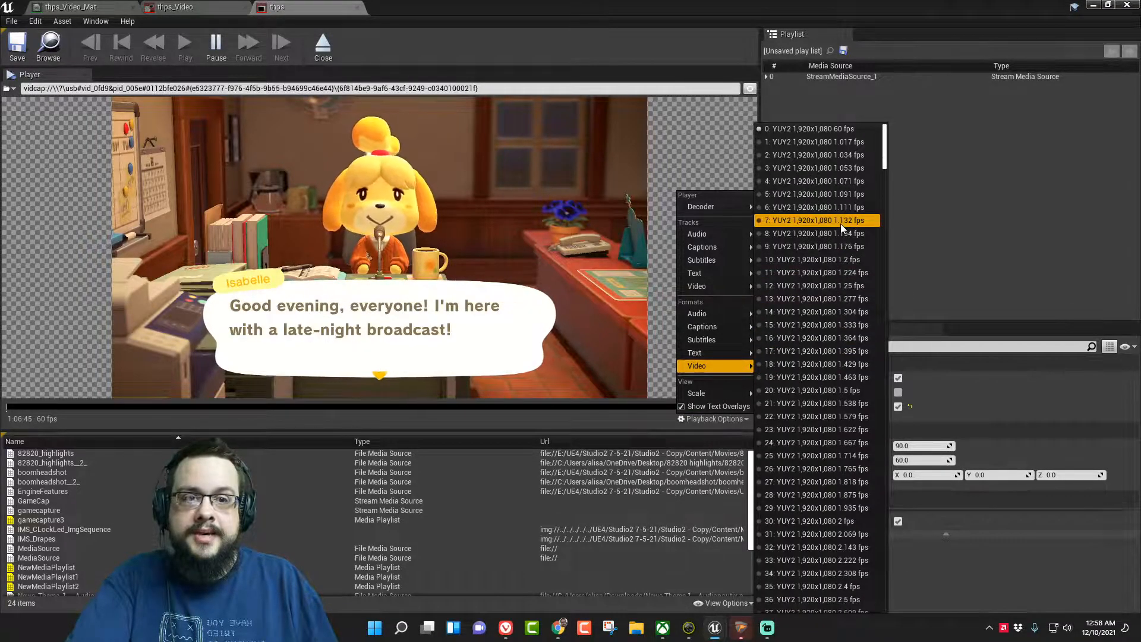
pyautogui.scroll(-8, 844, 255)
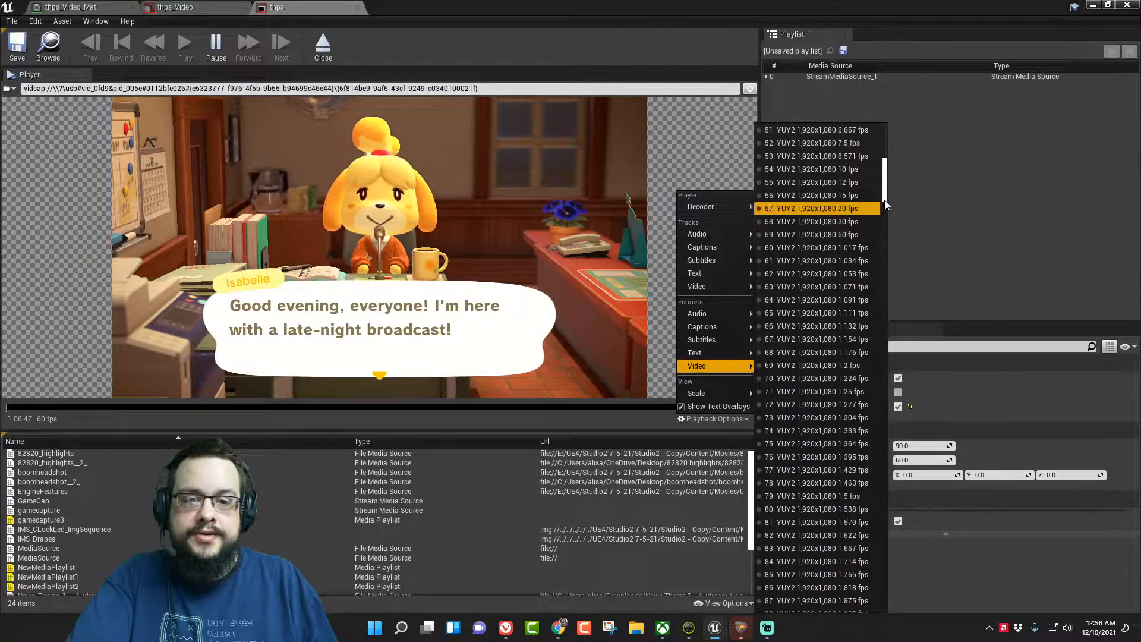
pyautogui.moveTo(885, 190); pyautogui.dragTo(898, 142)
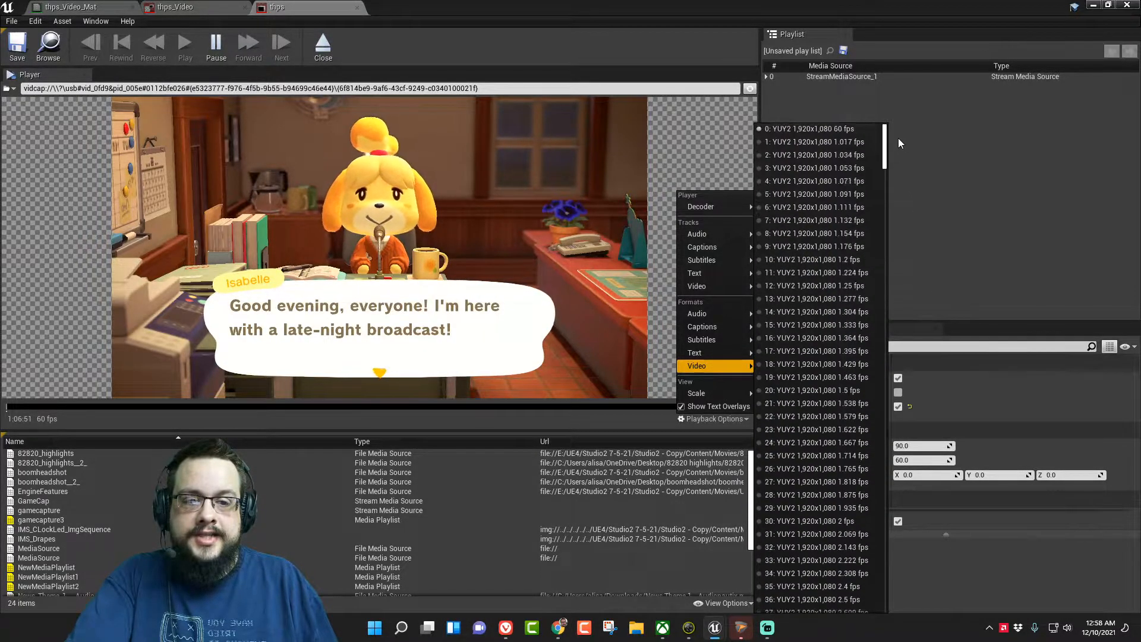
pyautogui.click(862, 131)
# - Switch the media player's active video track to Stream 0 and back to Stream 1
pyautogui.click(708, 419)
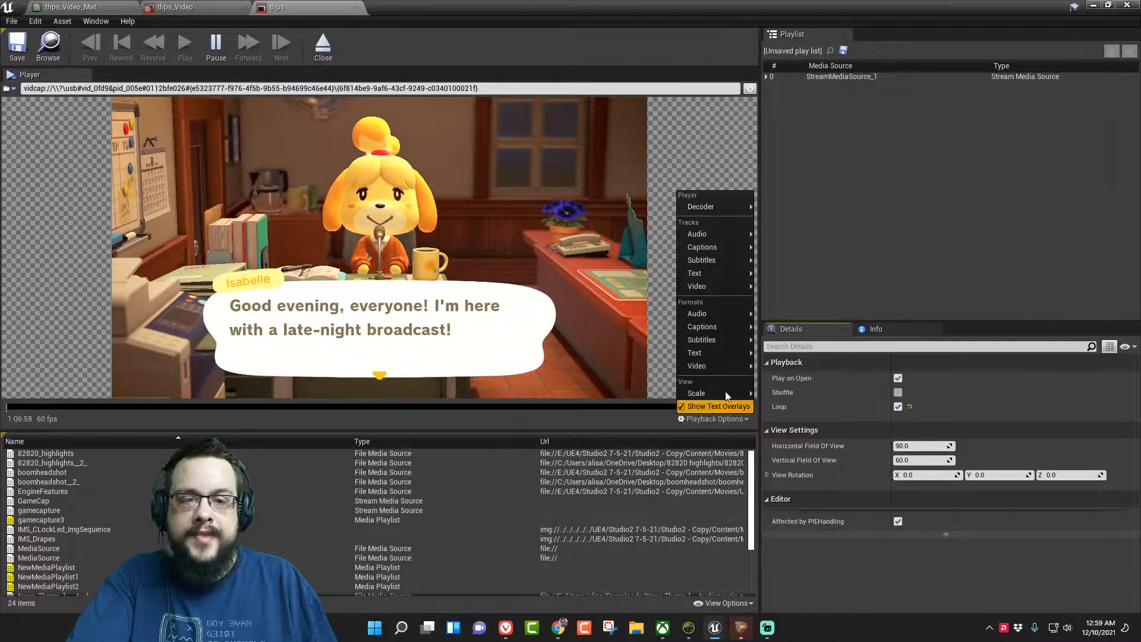
pyautogui.moveTo(714, 287)
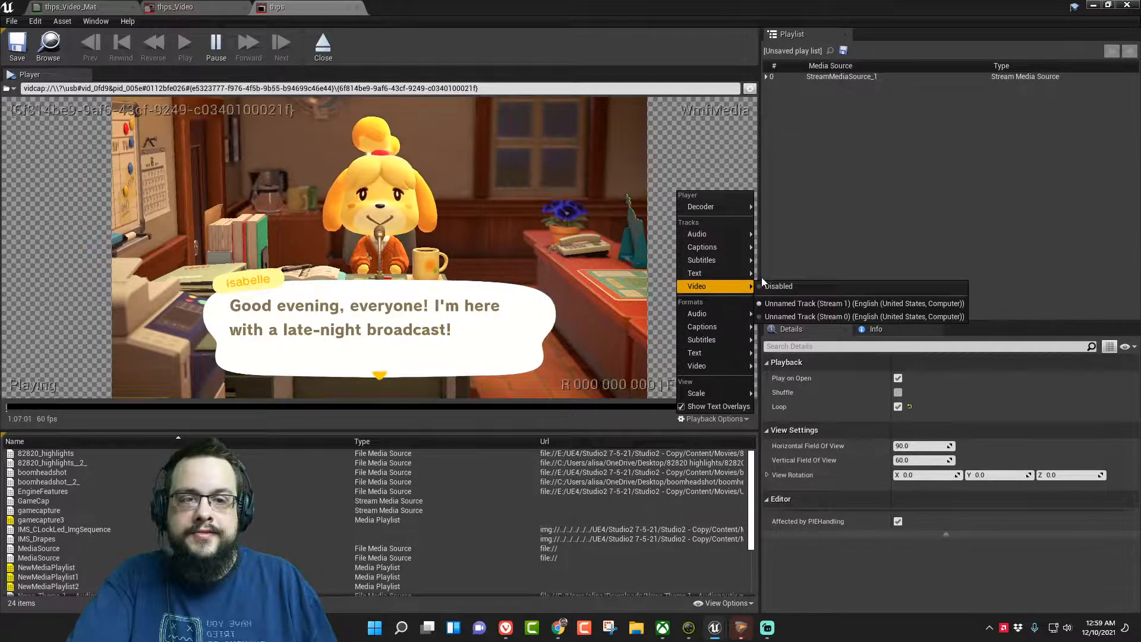
pyautogui.click(825, 318)
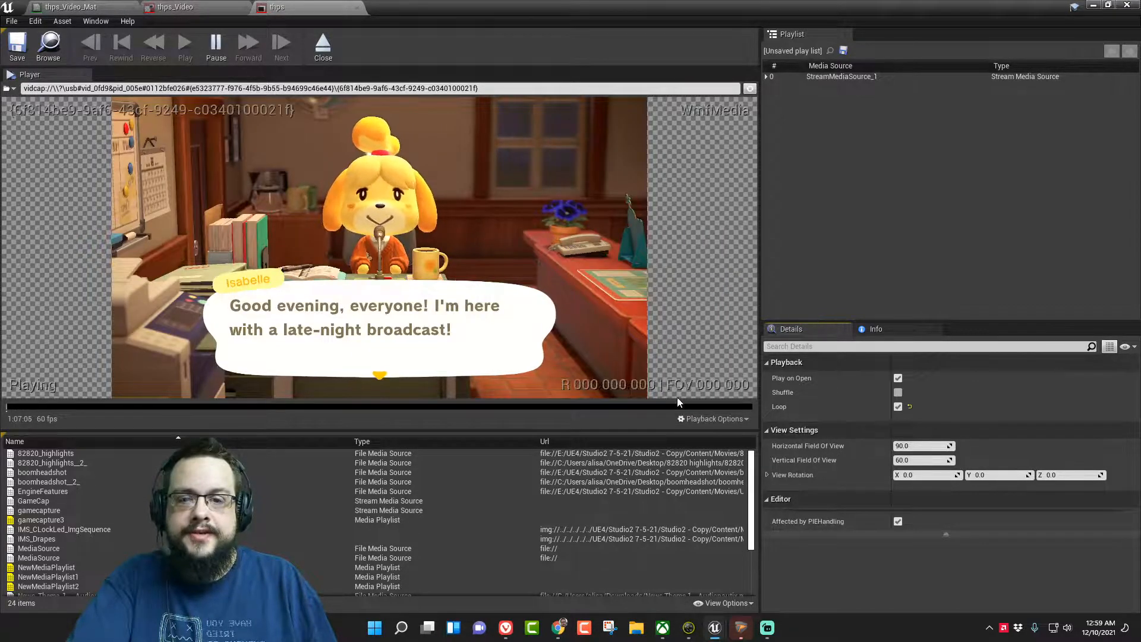
pyautogui.click(709, 418)
pyautogui.moveTo(721, 288)
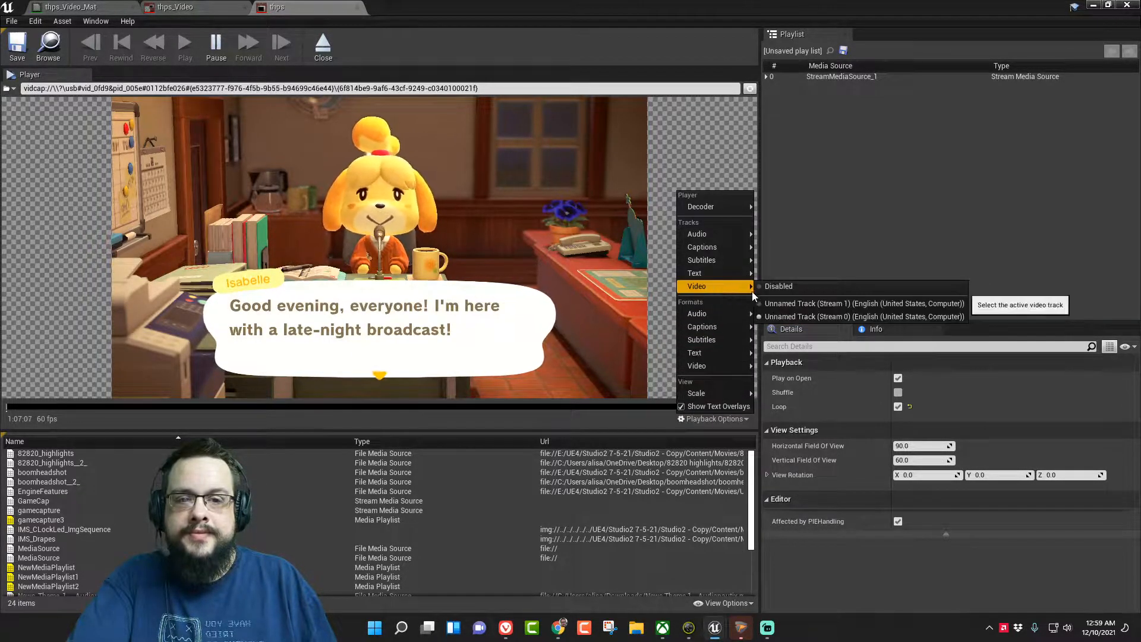
pyautogui.click(788, 306)
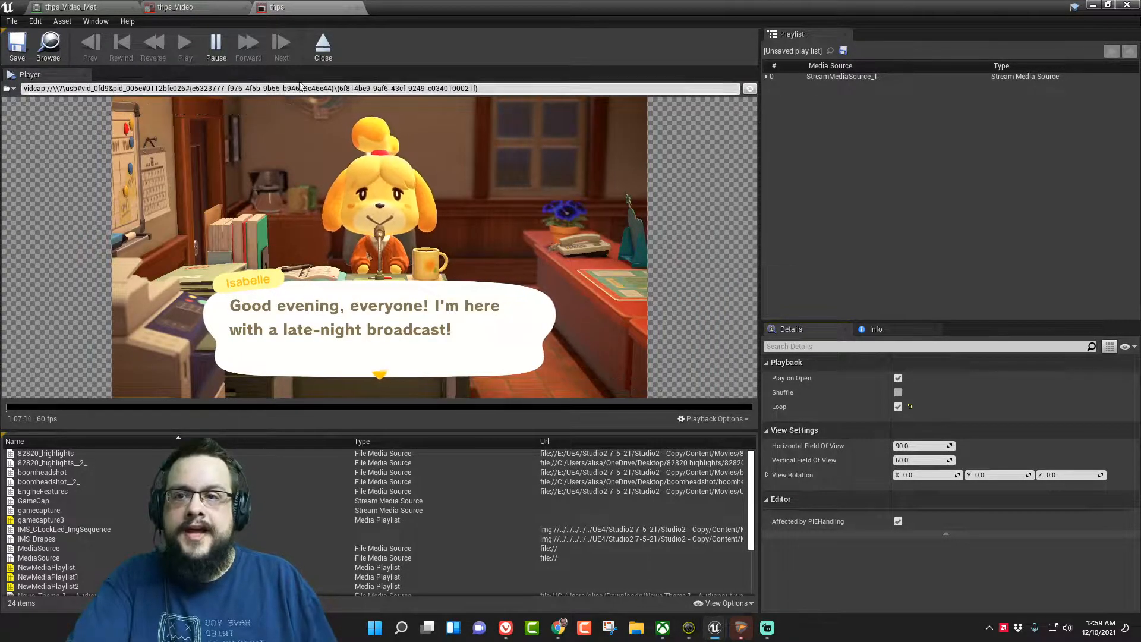
# - Close the media player, texture and material editors and return to the level's monitor plane
pyautogui.click(244, 8)
pyautogui.click(243, 8)
pyautogui.click(1127, 5)
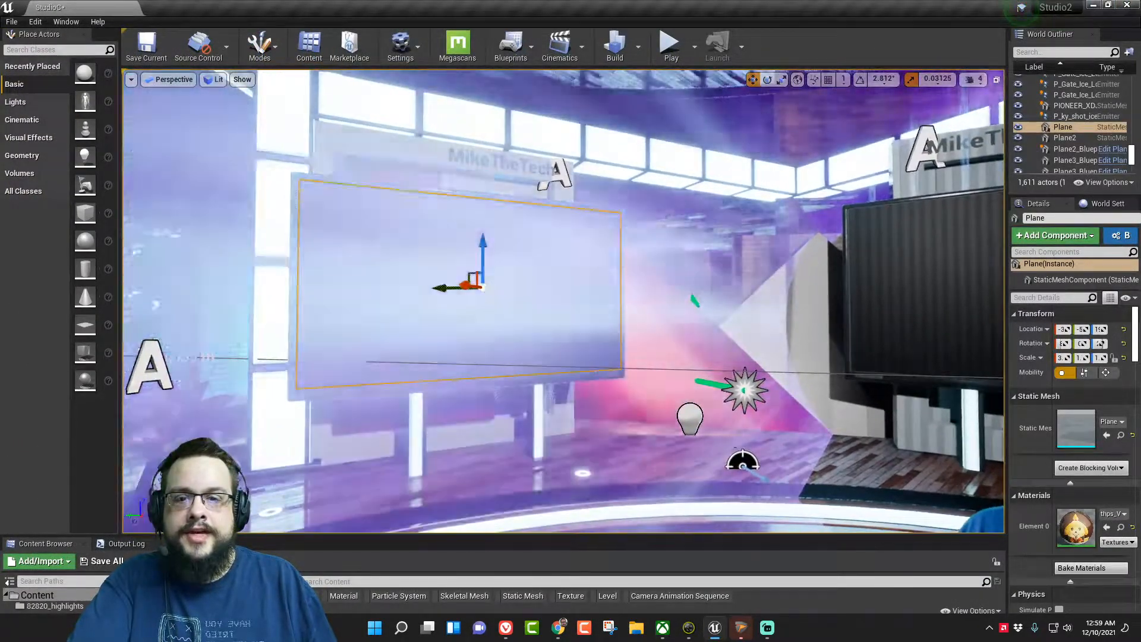
pyautogui.moveTo(578, 134)
pyautogui.mouseDown(button='right')
pyautogui.moveTo(585, 138)
pyautogui.moveTo(571, 142)
pyautogui.moveTo(577, 133)
pyautogui.mouseUp(button='right')
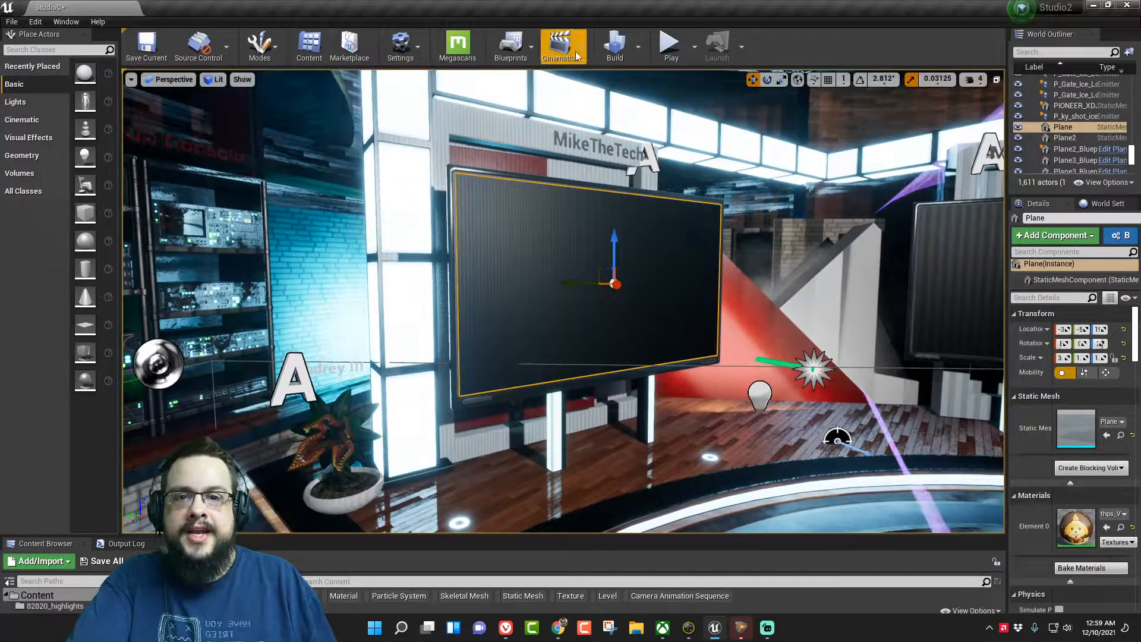
# - Open the Level Blueprint and locate the BeginPlay / Initialize Webcams group in the Event Graph
pyautogui.click(526, 52)
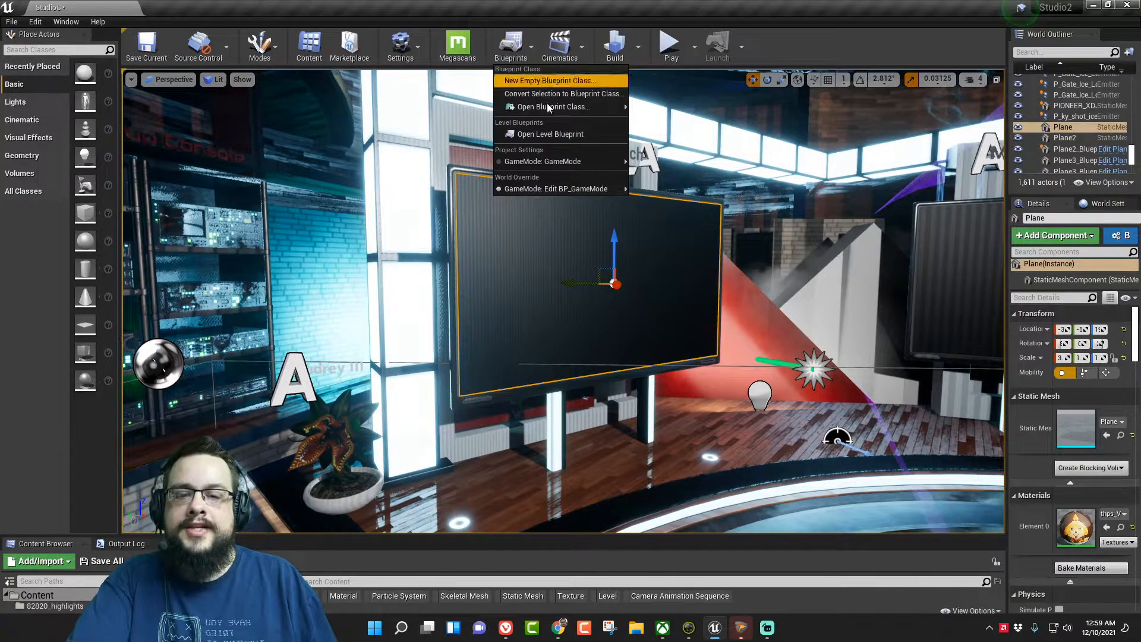
pyautogui.click(564, 134)
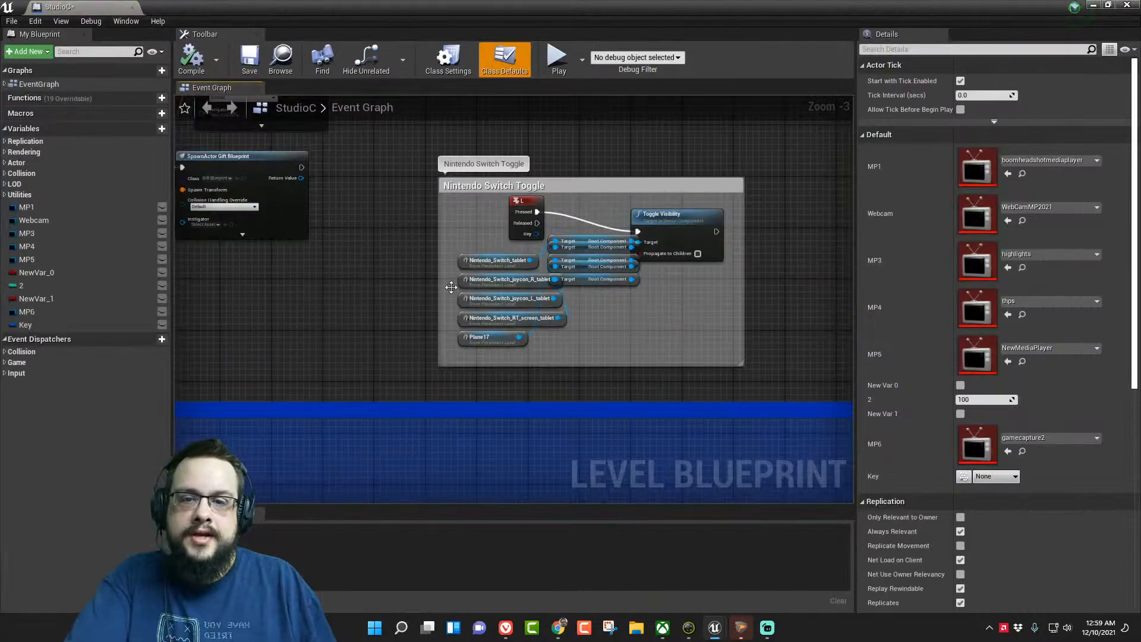
pyautogui.scroll(-7, 461, 283)
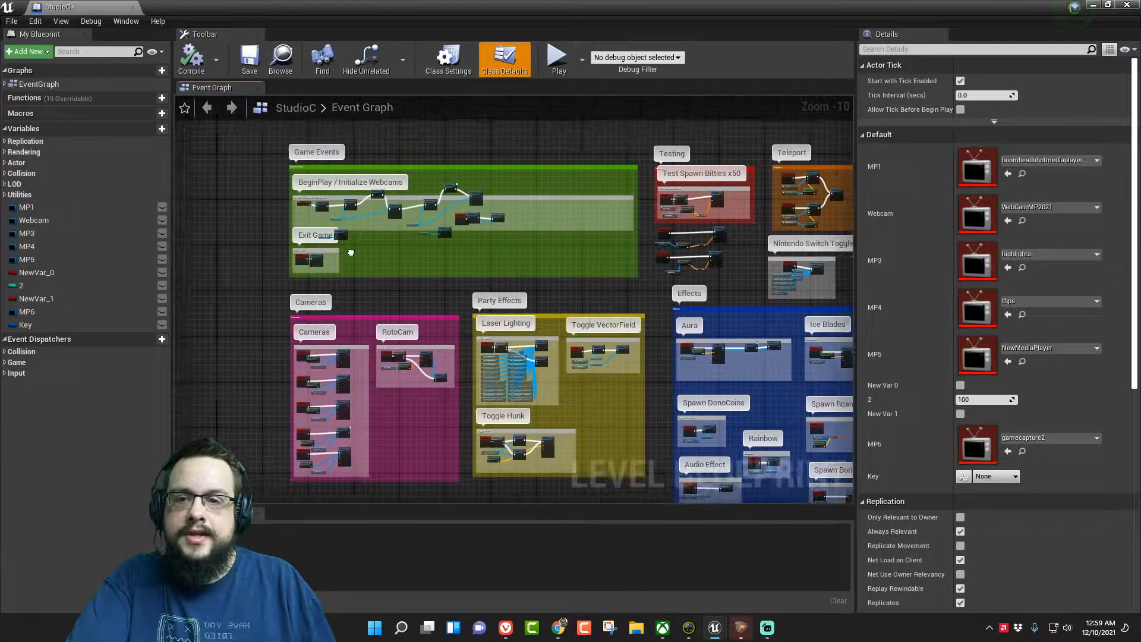
pyautogui.scroll(7, 314, 236)
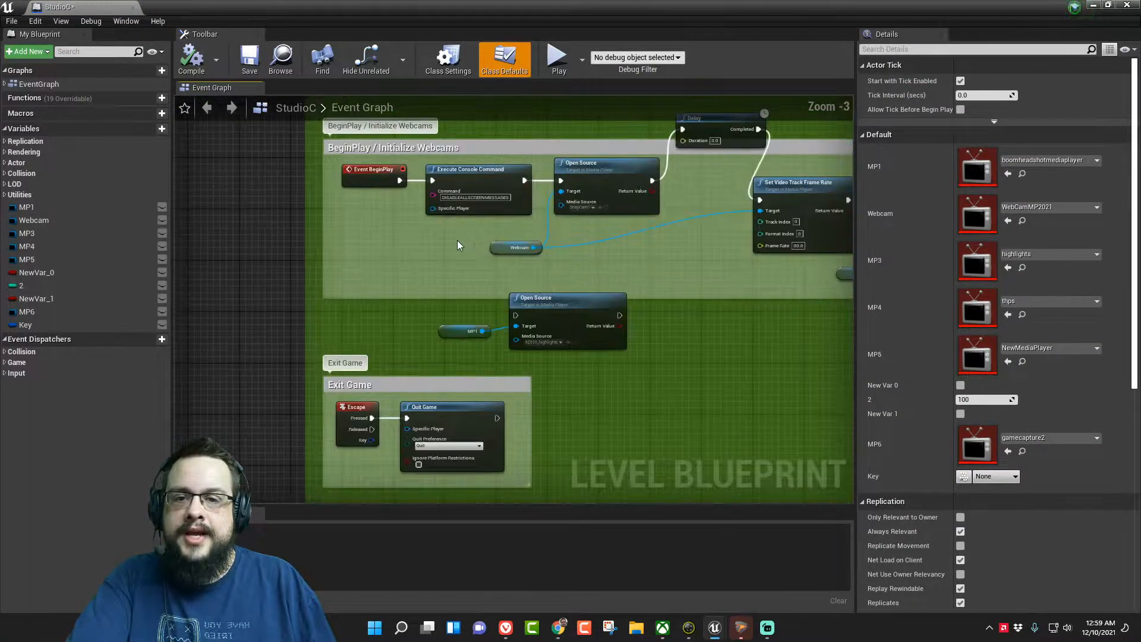
pyautogui.scroll(2, 479, 247)
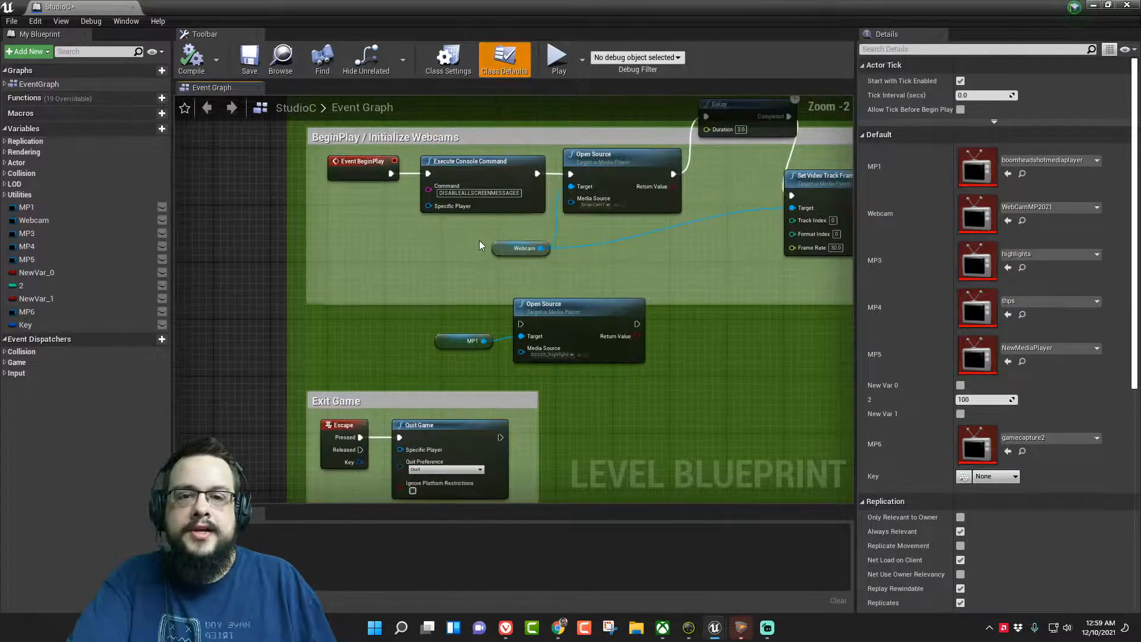
# - Examine the webcam startup chain: Open Source, the Webcam media player variable, Delay and Set Video Track Frame Rate
pyautogui.click(577, 177)
pyautogui.moveTo(596, 276); pyautogui.dragTo(481, 283, button='right')
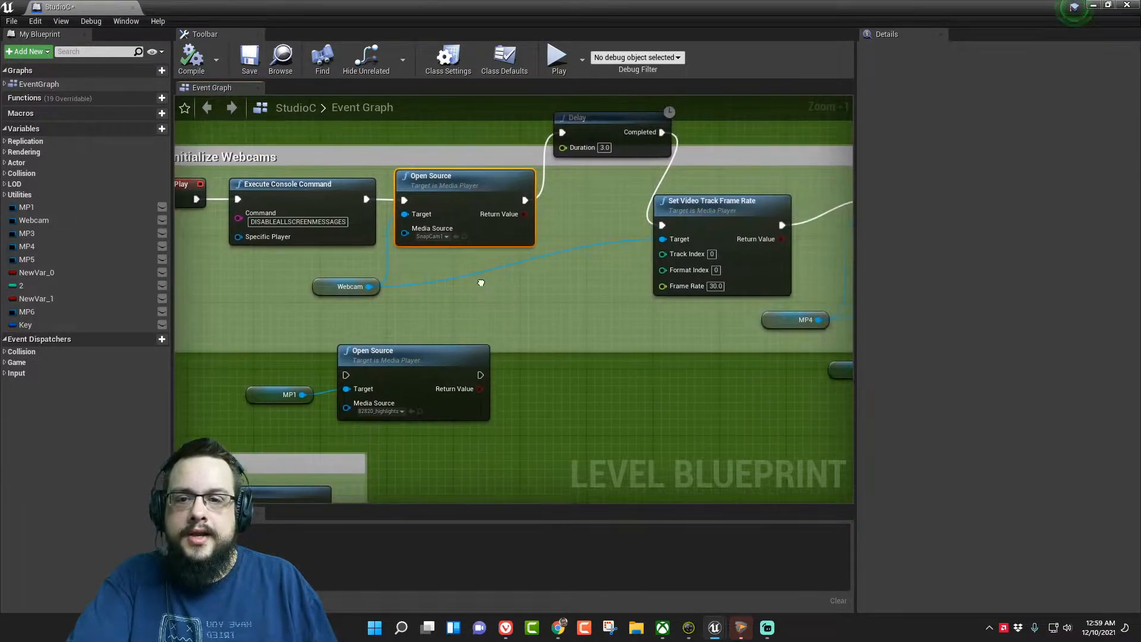
pyautogui.click(328, 288)
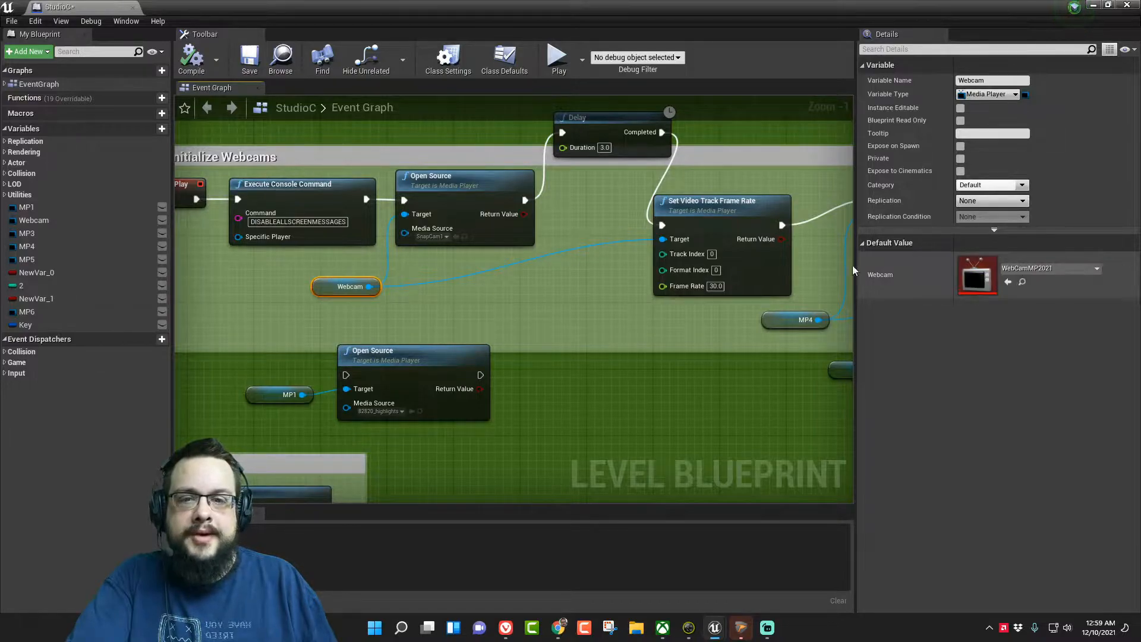
pyautogui.moveTo(590, 209); pyautogui.dragTo(500, 228, button='right')
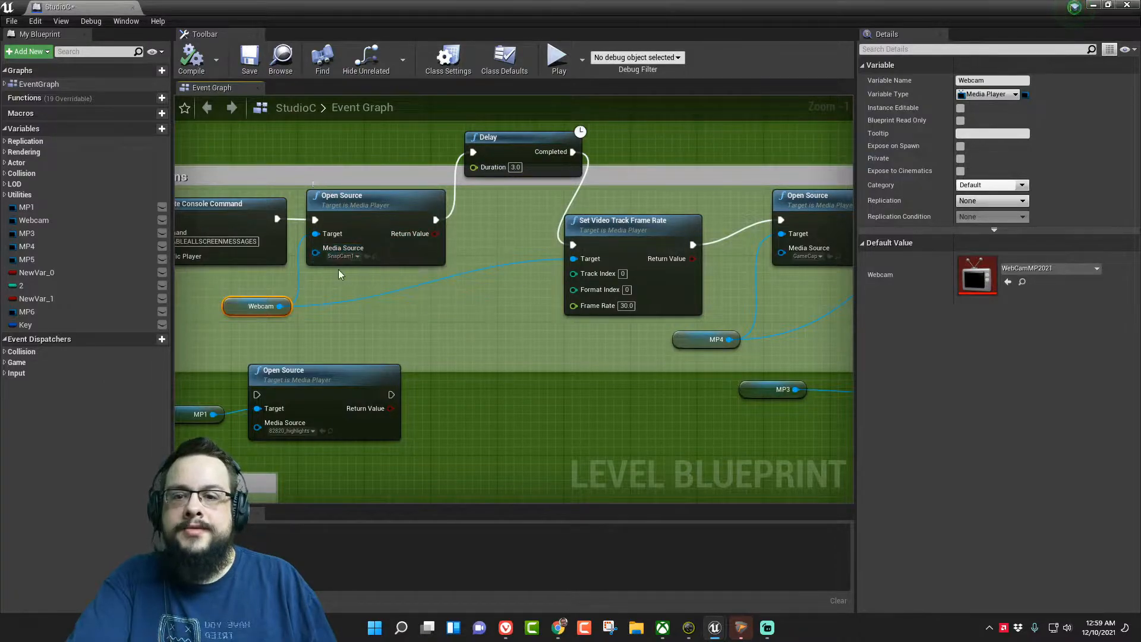
pyautogui.moveTo(512, 234); pyautogui.dragTo(427, 223, button='right')
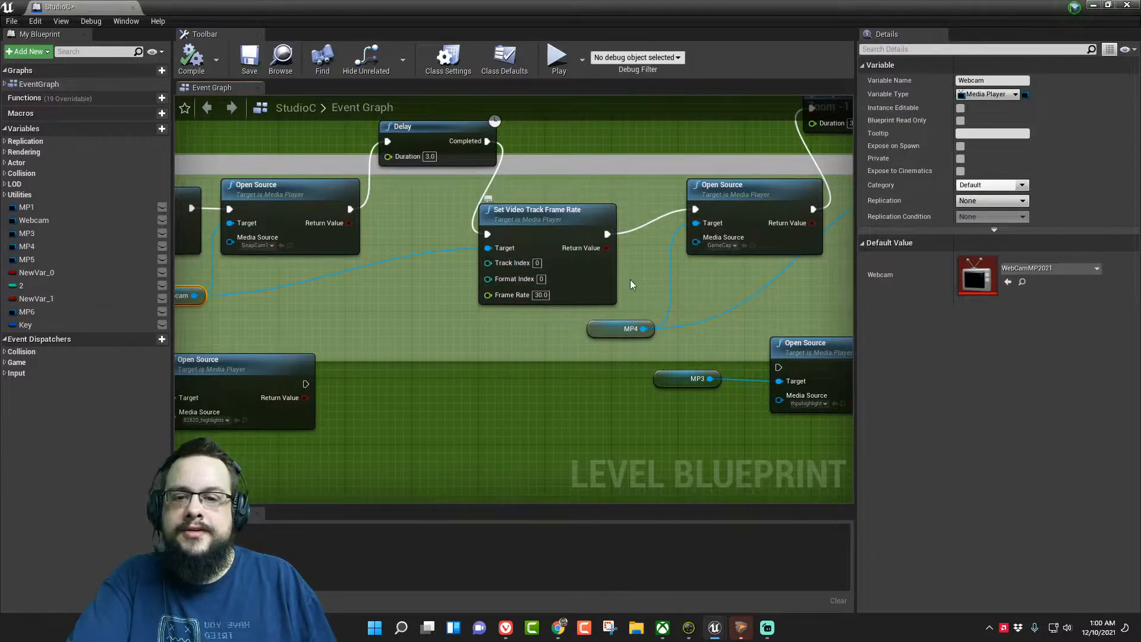
# - Examine the MP4 game-capture chain, from its media player variable and Open Source through Delay to Set Video Track Frame Rate
pyautogui.moveTo(766, 274); pyautogui.dragTo(590, 273, button='right')
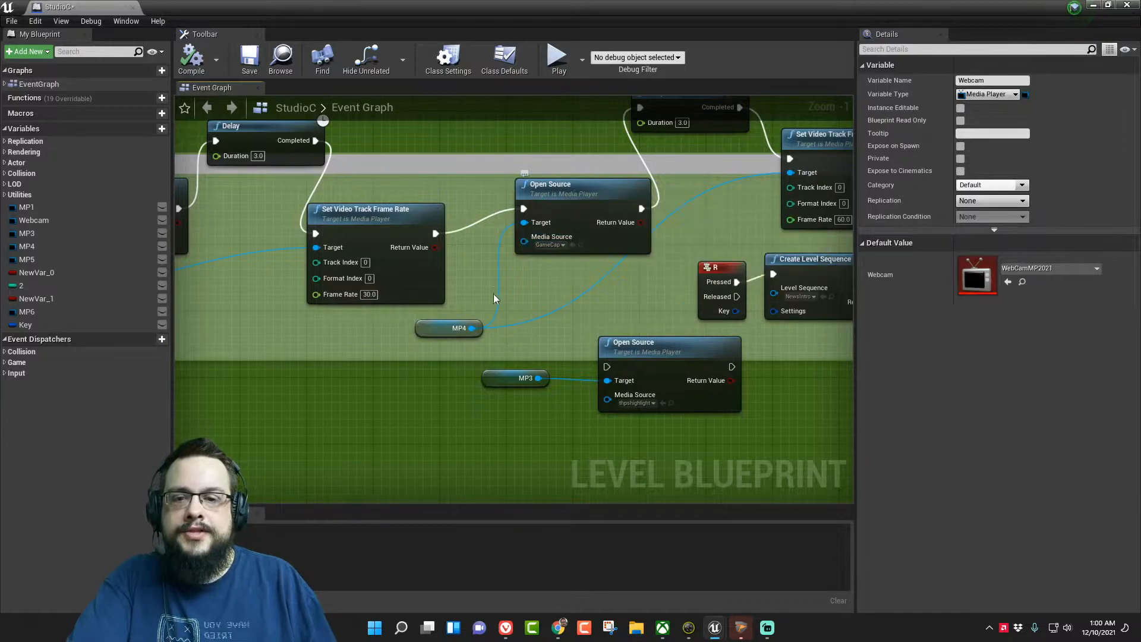
pyautogui.click(428, 327)
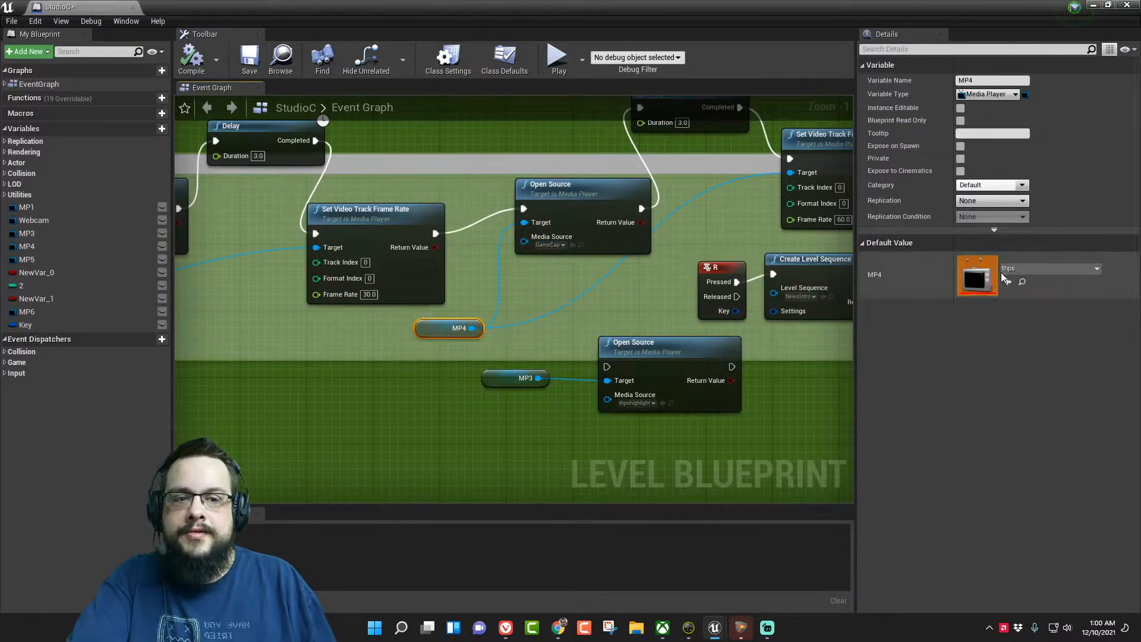
pyautogui.moveTo(669, 273); pyautogui.dragTo(556, 331, button='right')
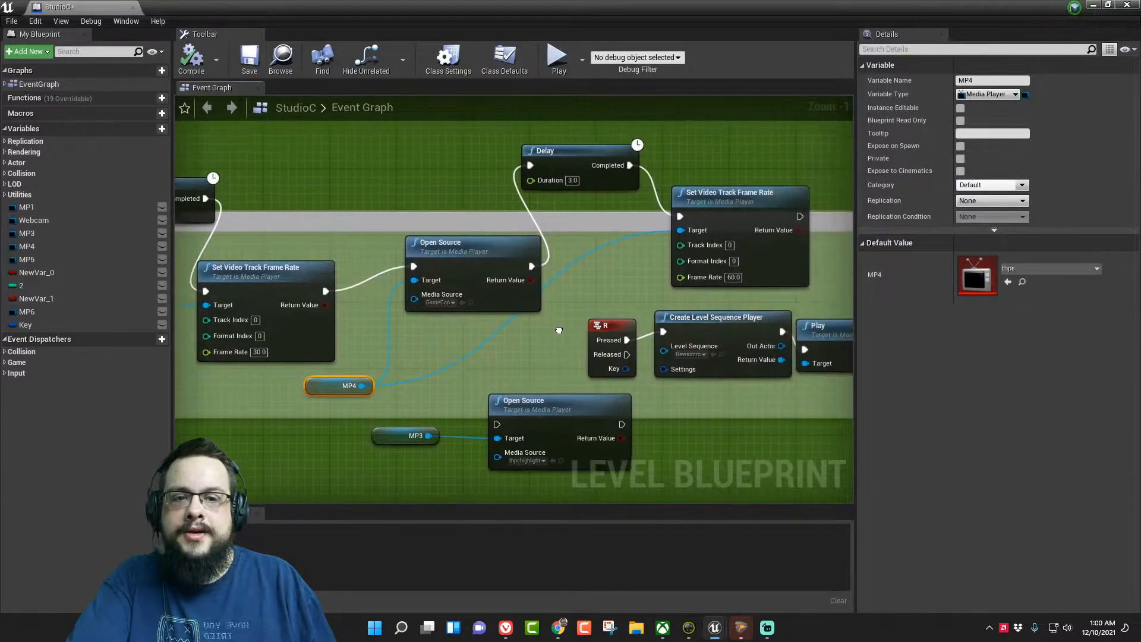
pyautogui.click(750, 208)
pyautogui.moveTo(751, 208); pyautogui.dragTo(677, 184, button='right')
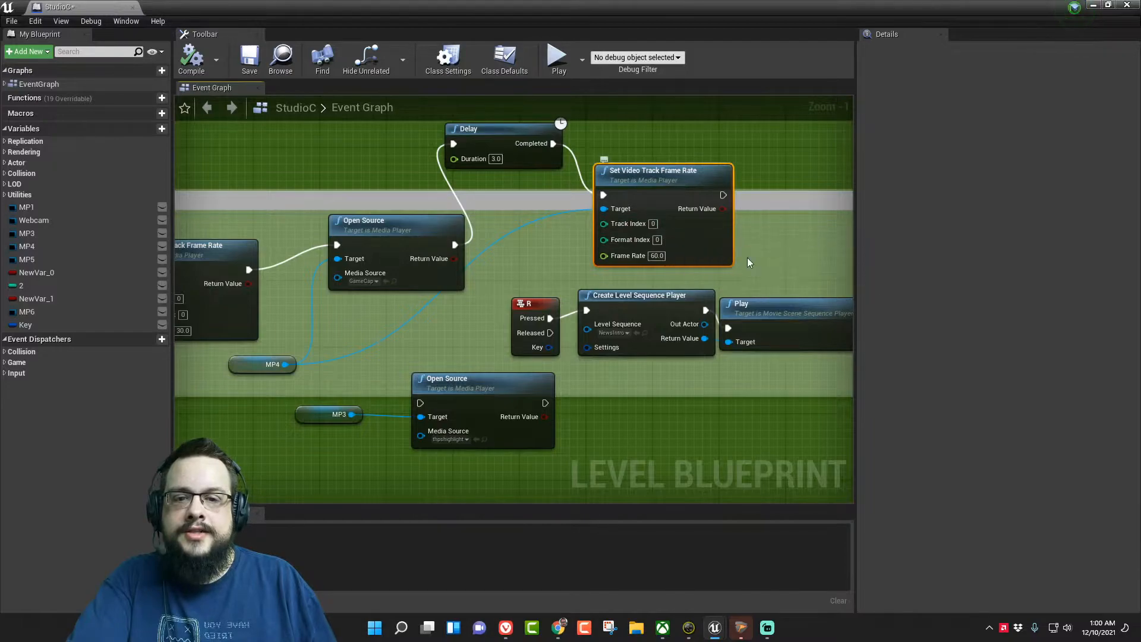
pyautogui.moveTo(811, 258); pyautogui.dragTo(724, 271, button='right')
pyautogui.moveTo(470, 282); pyautogui.dragTo(598, 243, button='right')
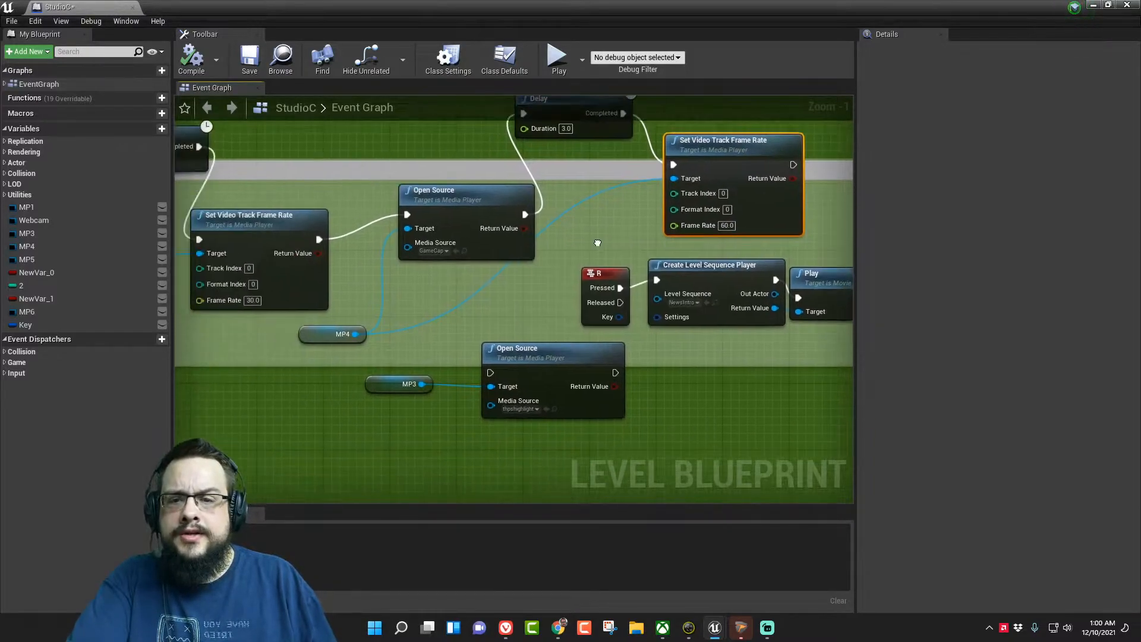
pyautogui.moveTo(328, 308); pyautogui.dragTo(388, 301, button='right')
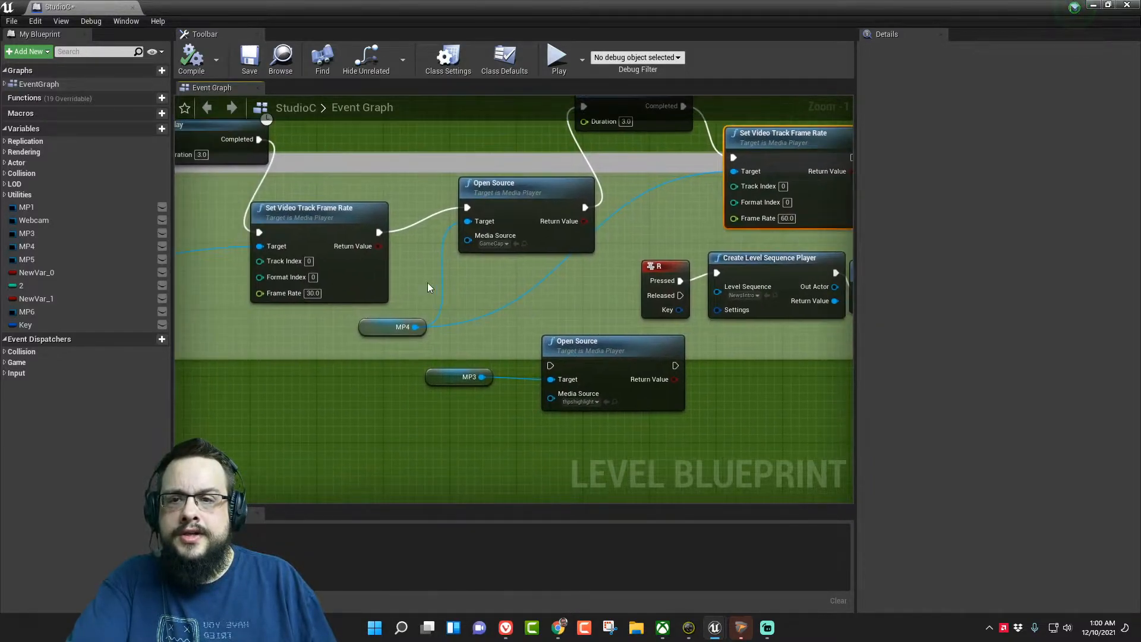
# - Close the Level Blueprint and fly around the studio to view the monitor planes and the webcam plane behind the desk
pyautogui.click(1124, 6)
pyautogui.moveTo(563, 301); pyautogui.dragTo(610, 302, button='right')
pyautogui.press('s')
pyautogui.press('w')
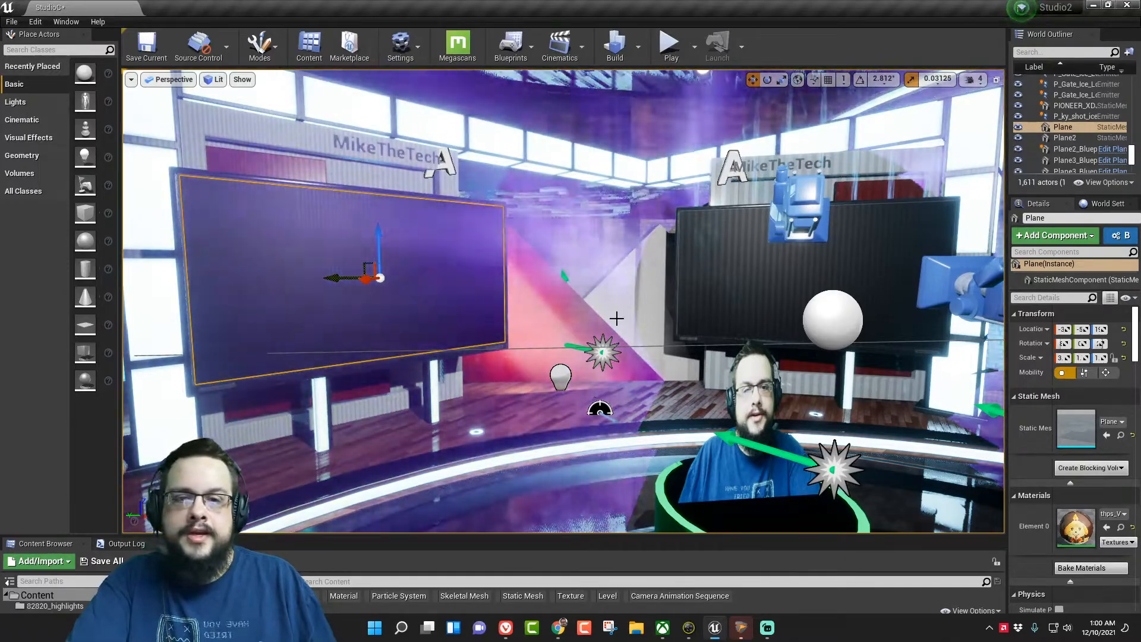
pyautogui.press('s')
pyautogui.moveTo(630, 305)
pyautogui.mouseDown(button='right')
pyautogui.moveTo(697, 312)
pyautogui.moveTo(631, 303)
pyautogui.mouseUp(button='right')
pyautogui.press('w')
pyautogui.press('s')
pyautogui.press('a')
pyautogui.press('w')
pyautogui.press('d')
pyautogui.press('w')
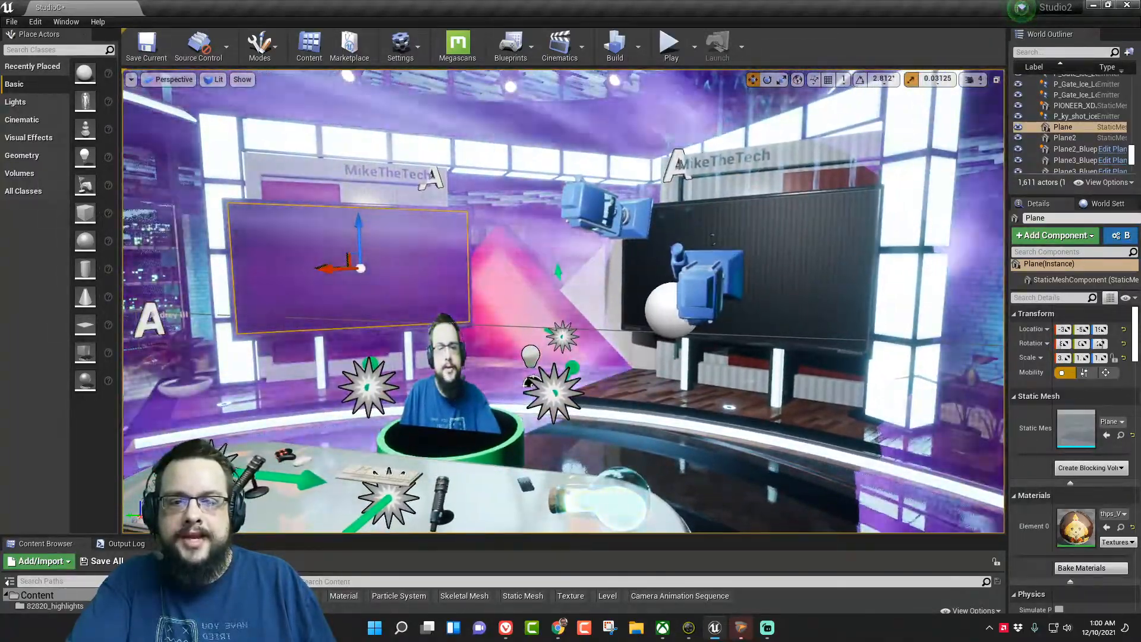